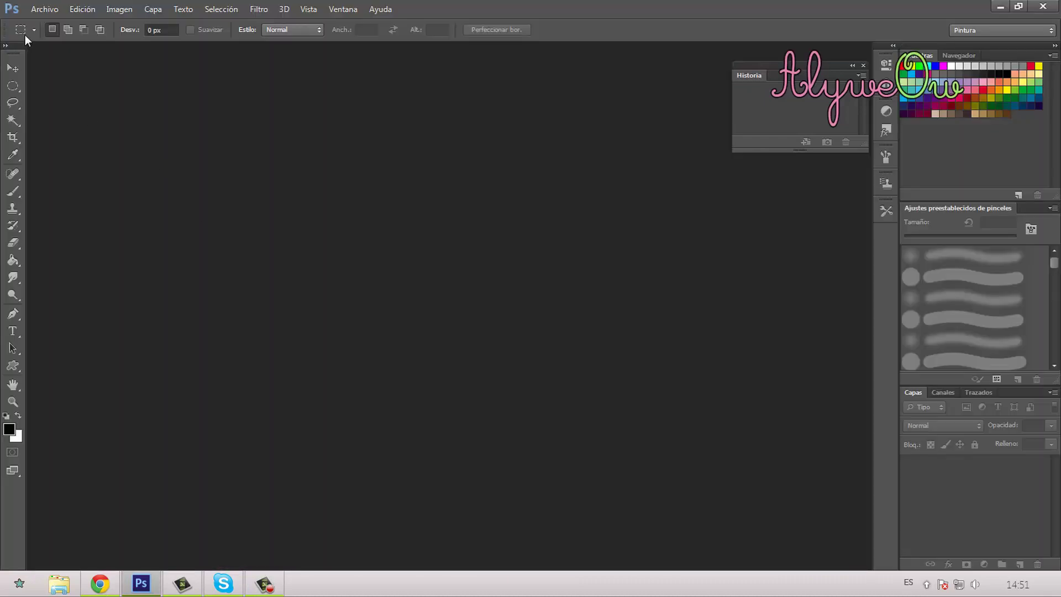
Create a new 500 × 500 px document with 72 px/inch resolution, RGB color and a transparent background
click(36, 11)
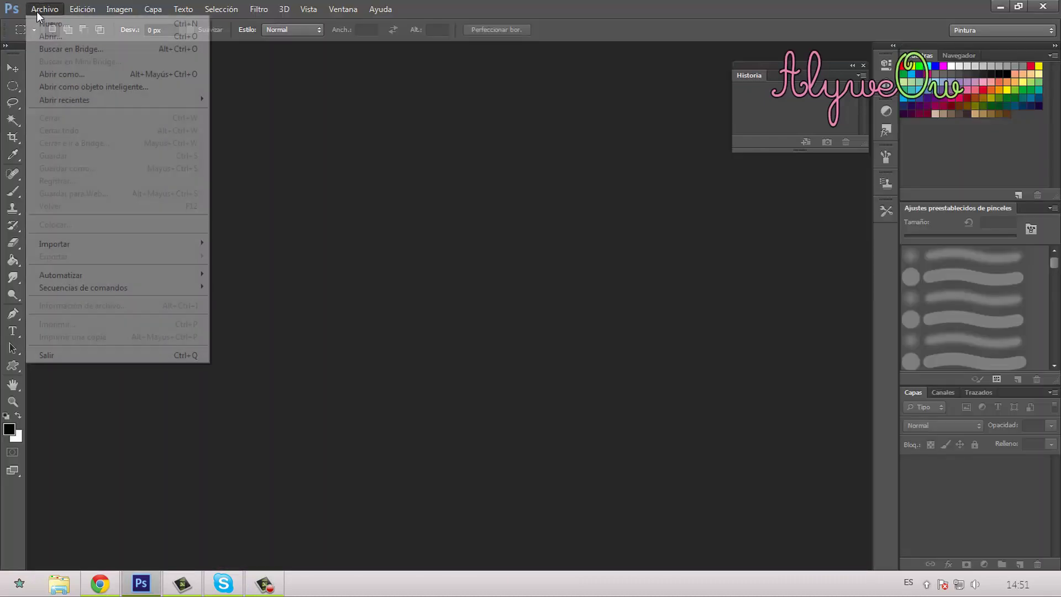
click(39, 22)
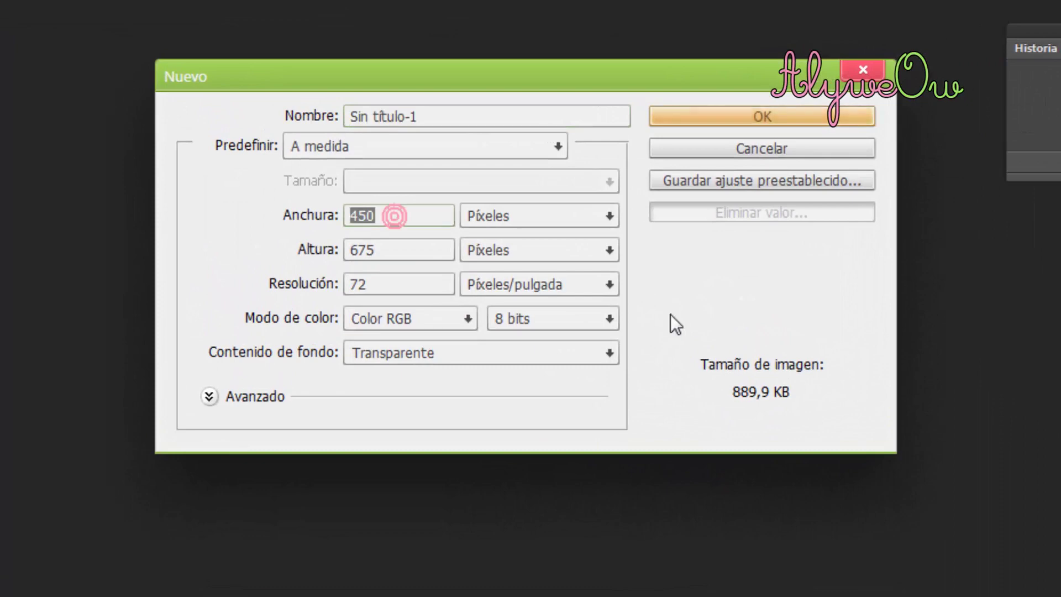
text(500)
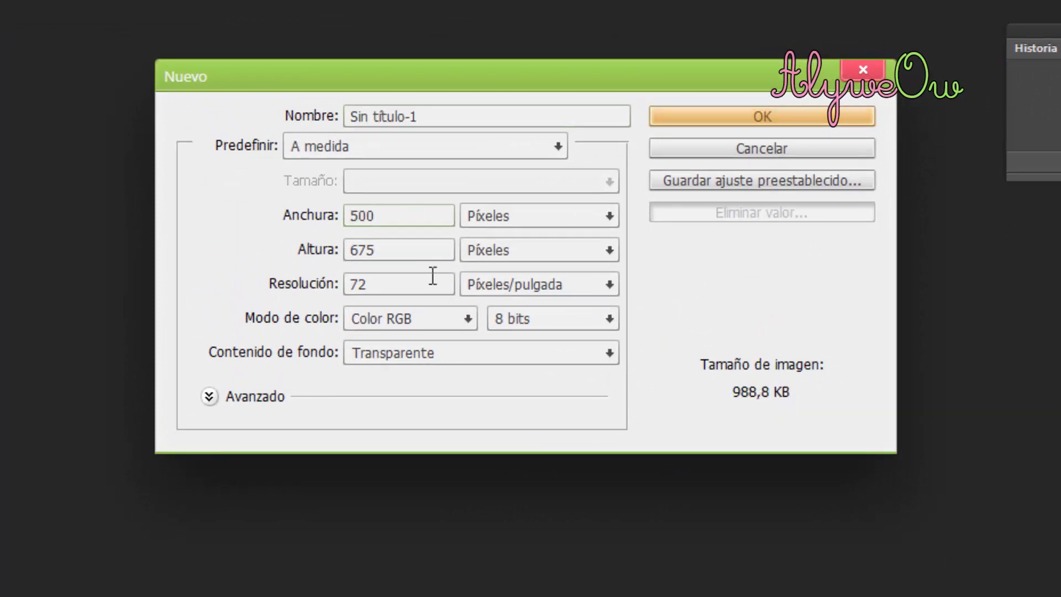
drag(402, 248, 307, 249)
text(500)
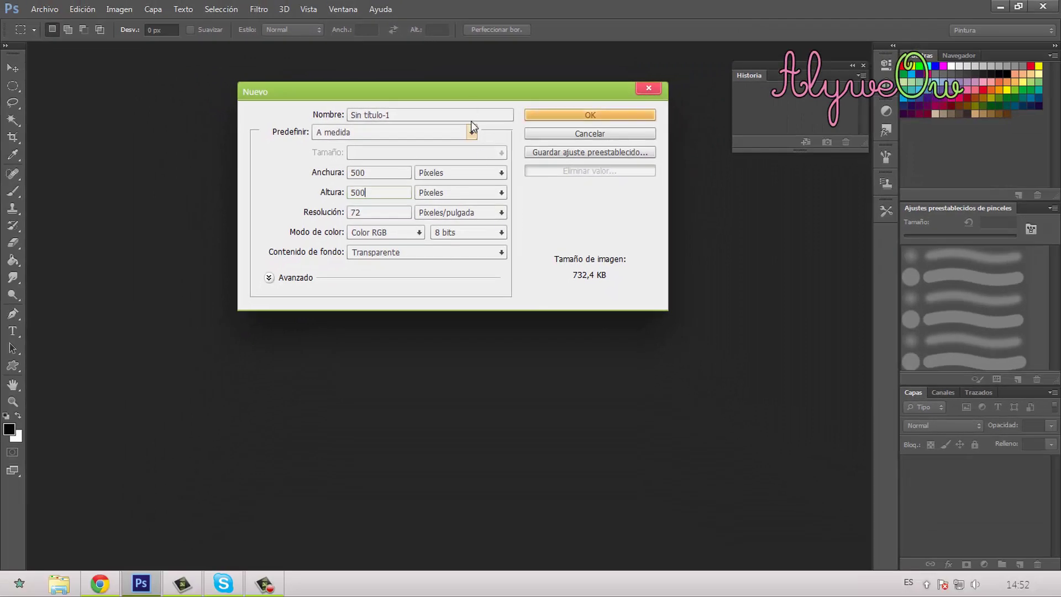
drag(484, 92, 513, 174)
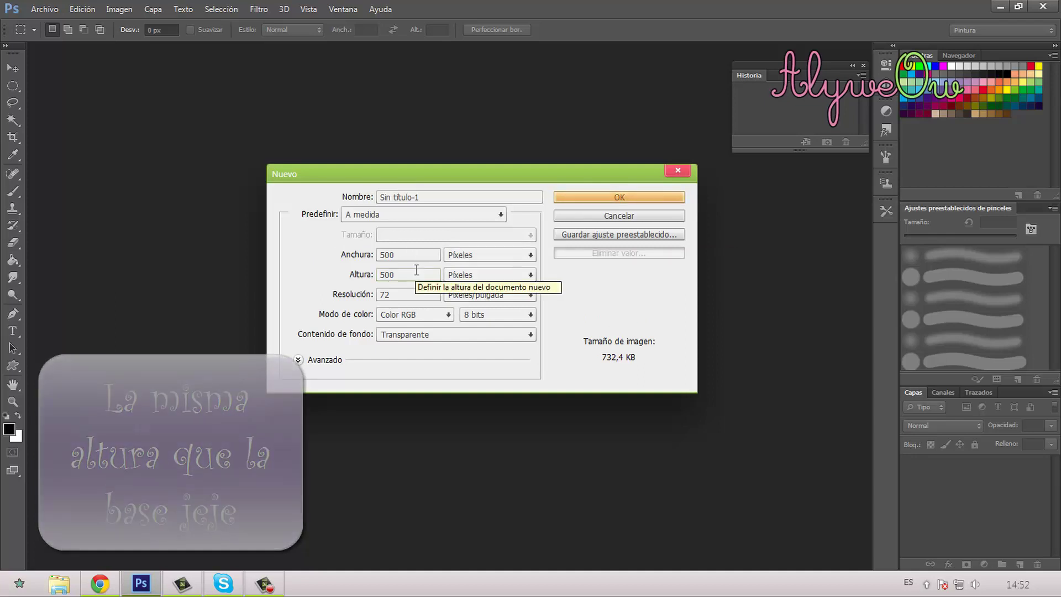
click(574, 199)
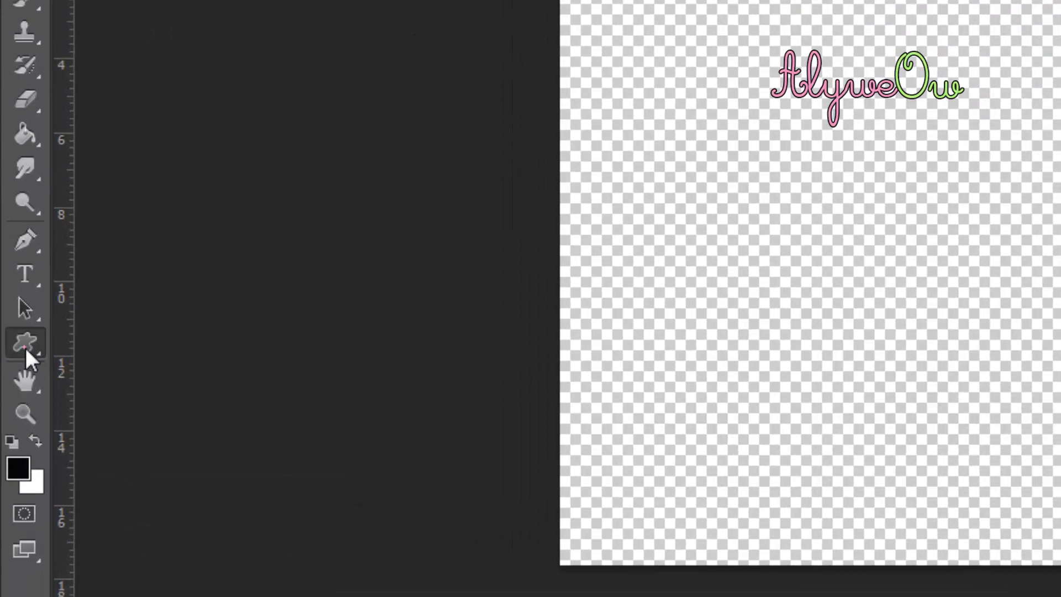
Activate the Custom Shape tool and set its fill to a solid light orange
click(25, 347)
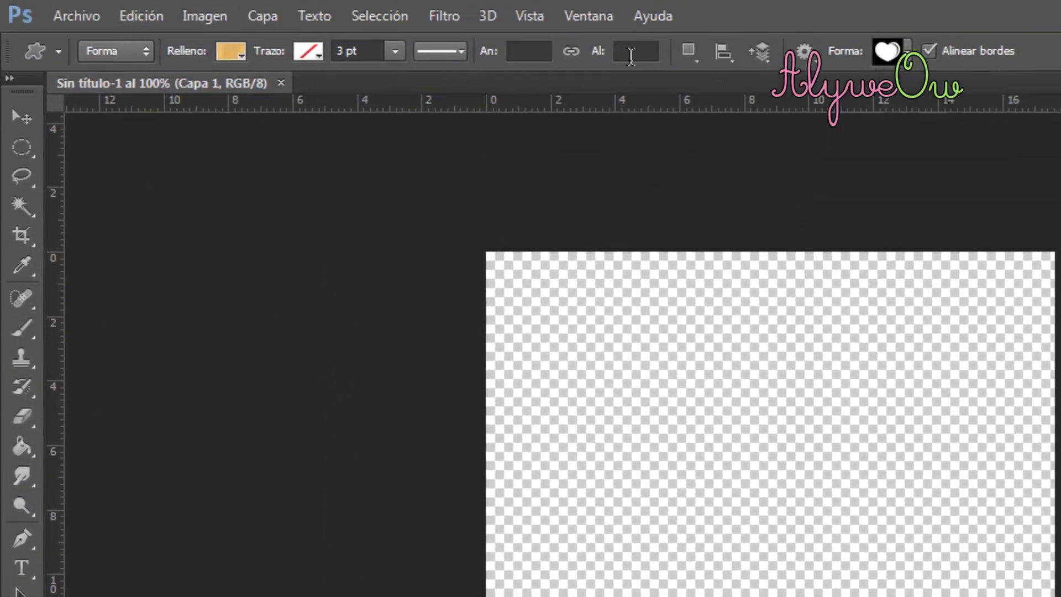
click(241, 55)
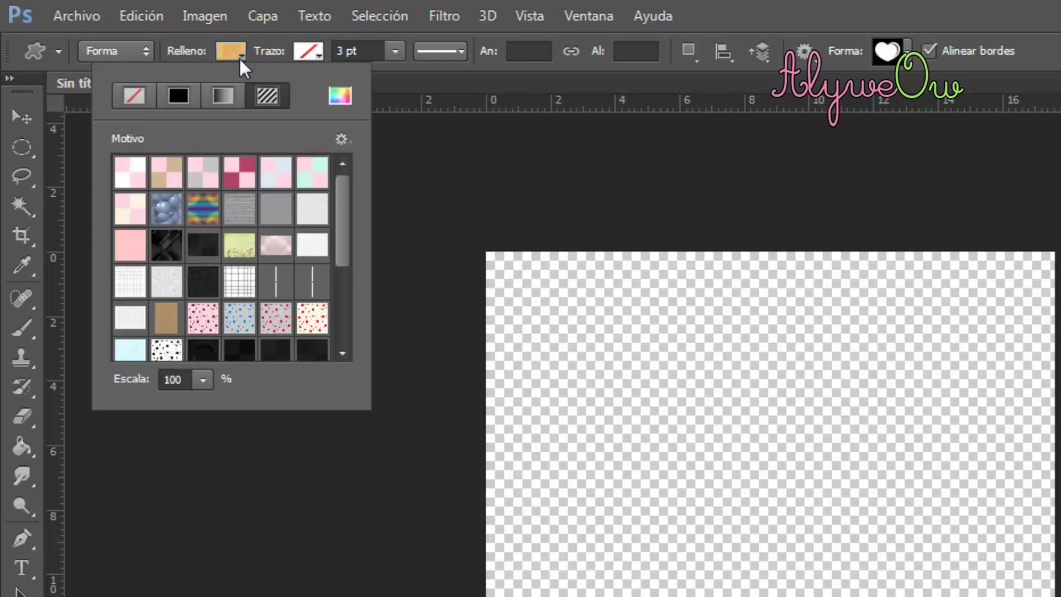
click(240, 58)
click(240, 59)
click(179, 96)
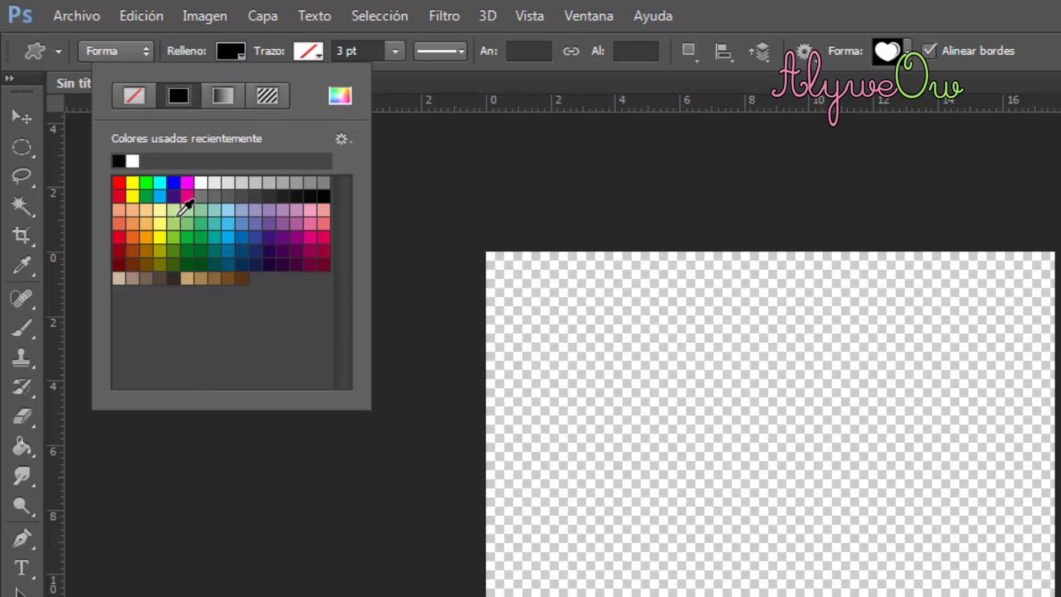
click(147, 212)
click(234, 39)
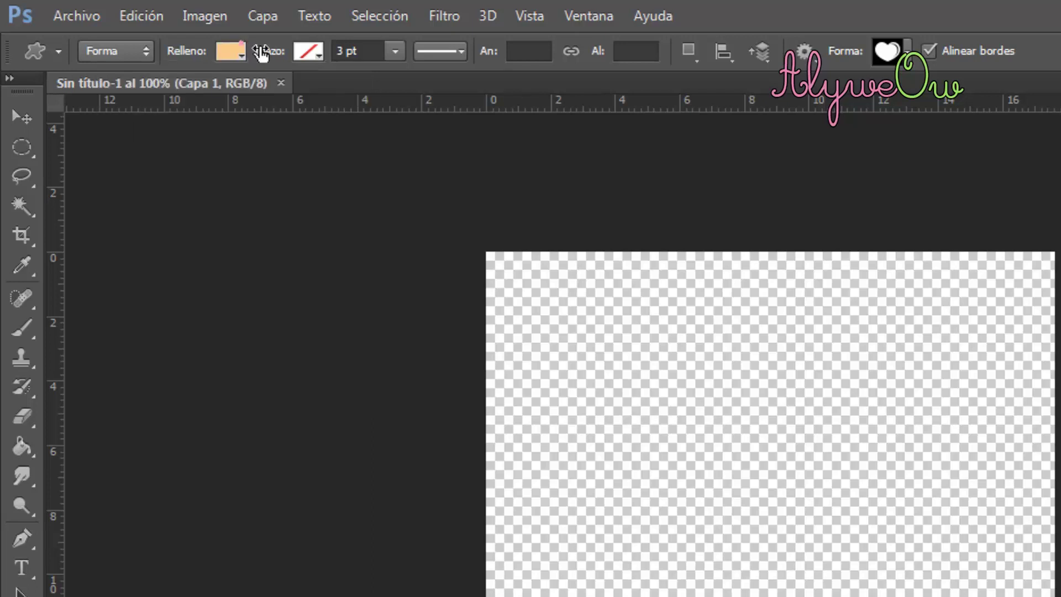
Choose the heart made of flowers as custom shape and draw it about 485 × 444 px across the canvas
click(909, 51)
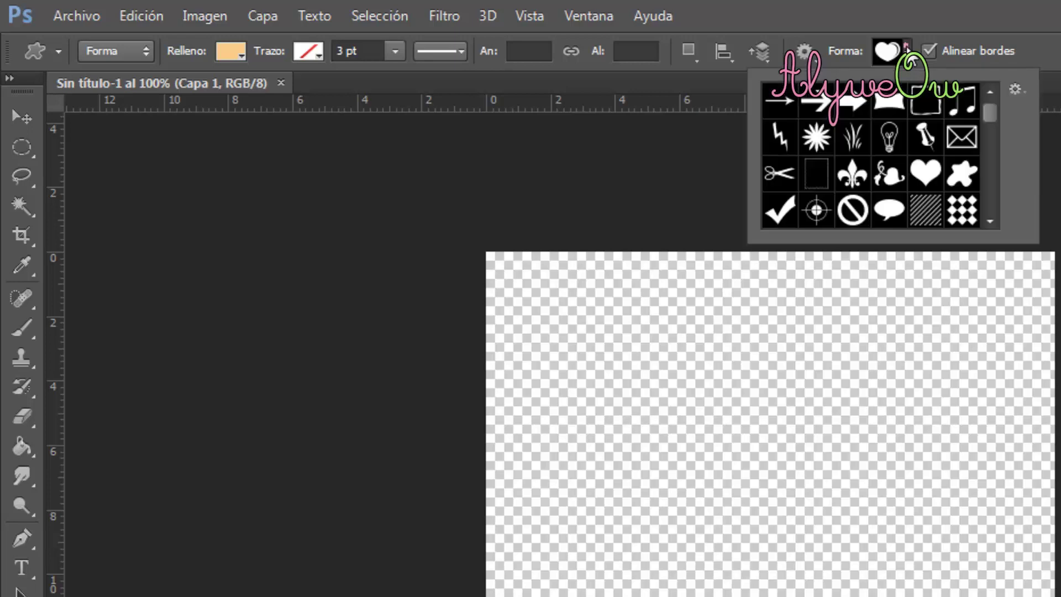
scroll(870, 174, down, 4)
scroll(872, 176, down, 5)
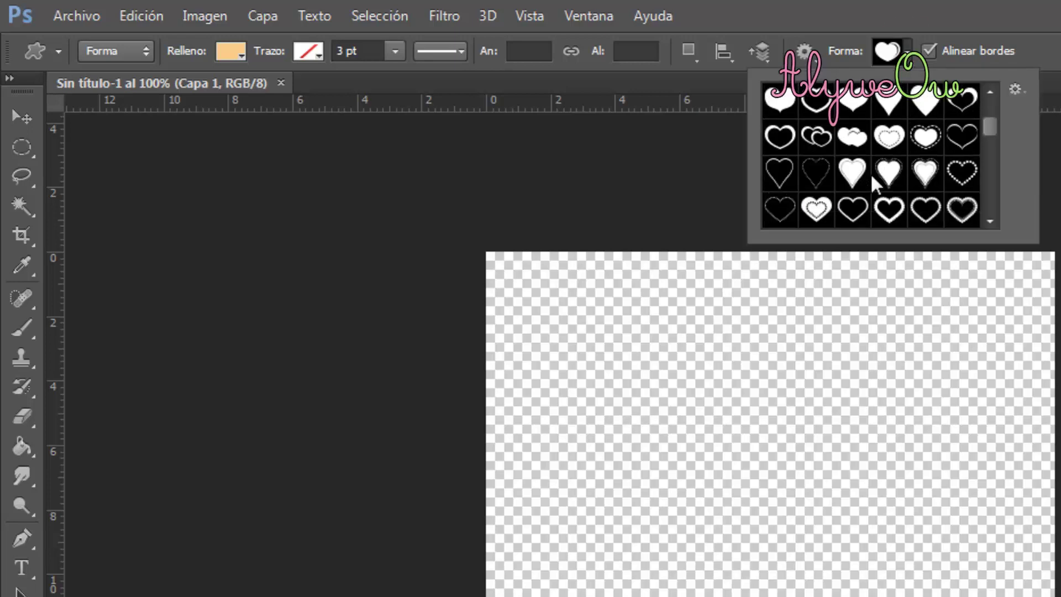
scroll(870, 172, up, 2)
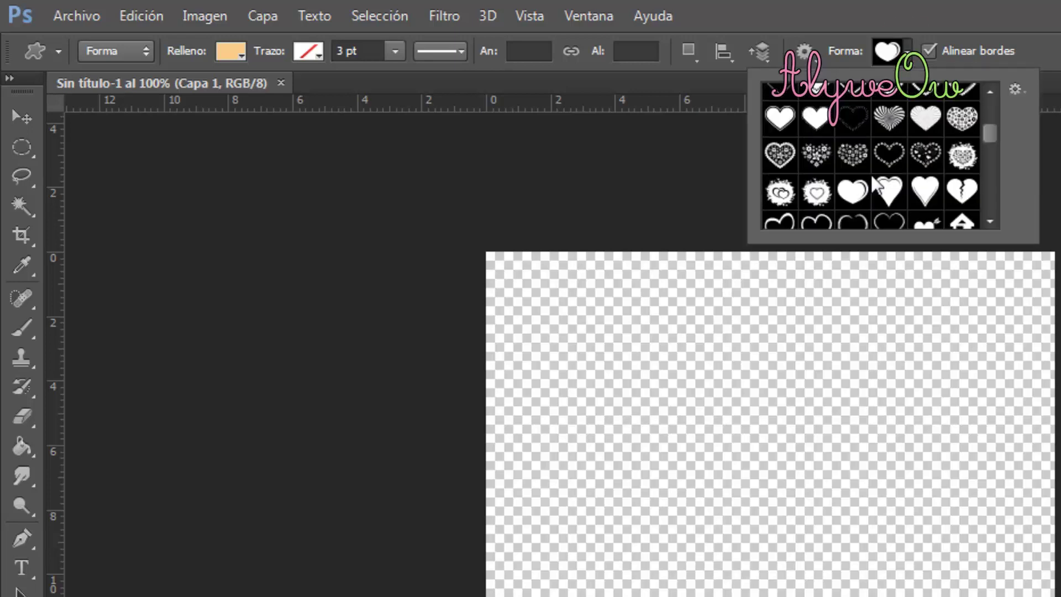
click(810, 156)
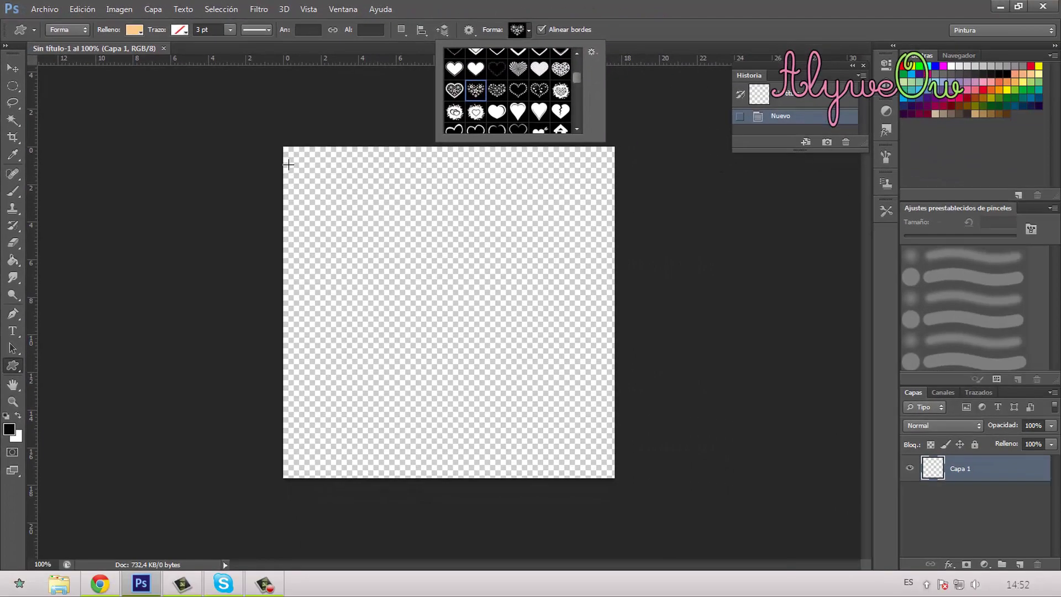
drag(289, 164, 609, 457)
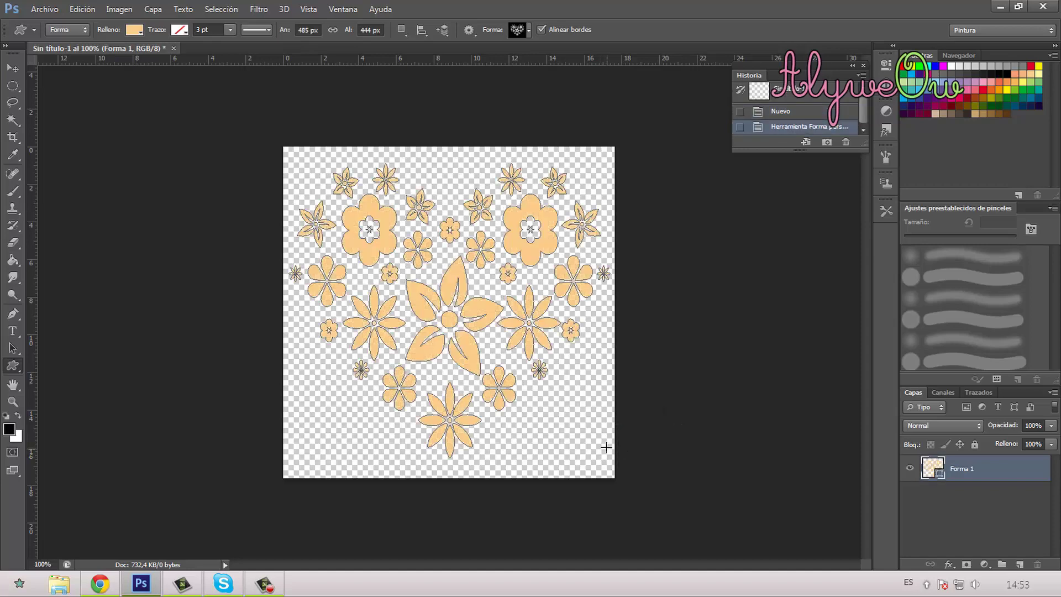
Remove the flower heart by taking the document back to its newly created state in the history
key(Delete)
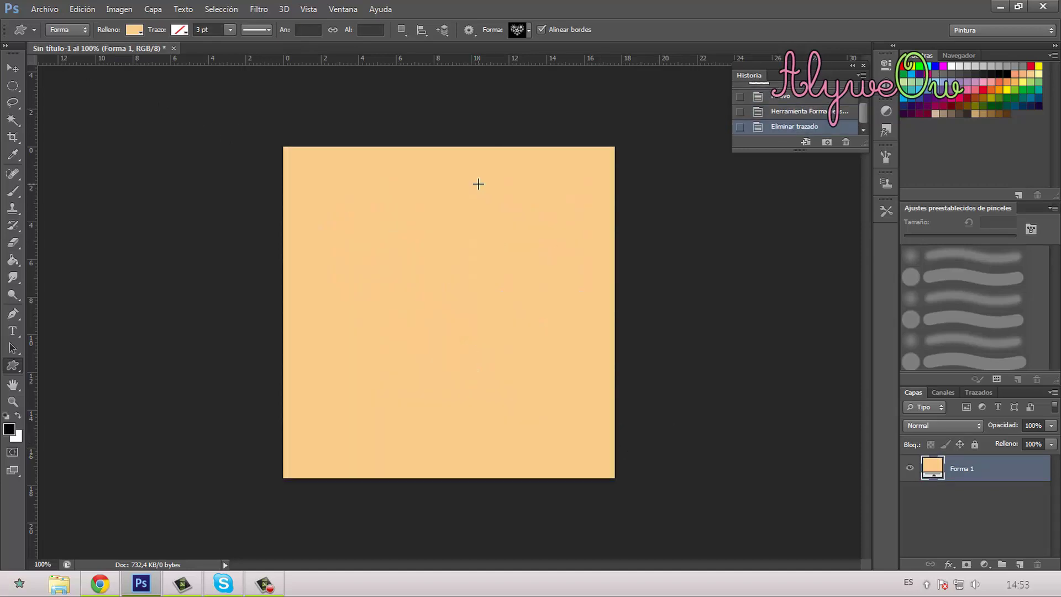
click(804, 112)
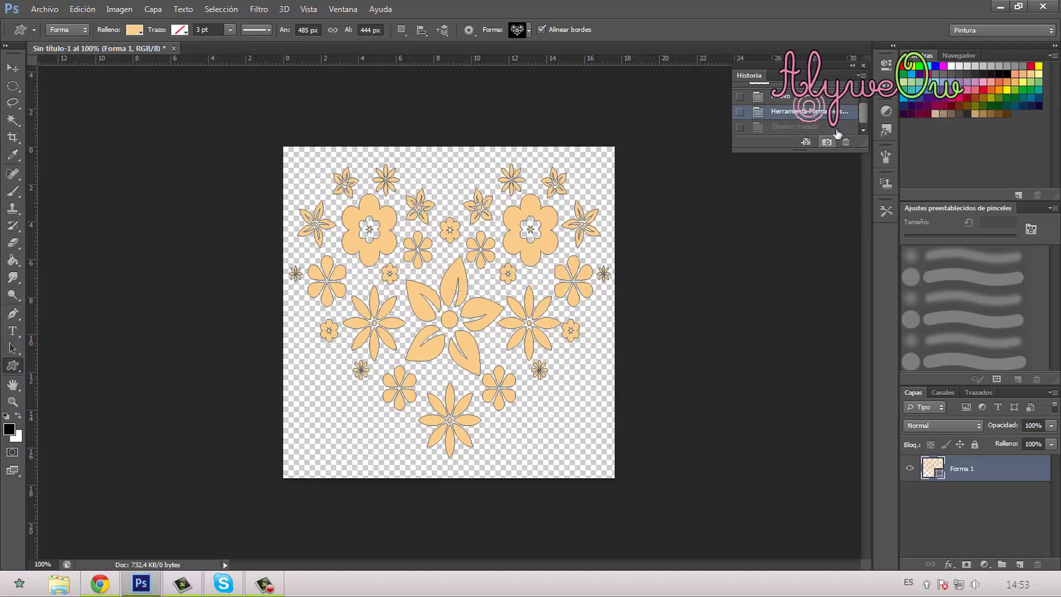
click(846, 142)
key(Return)
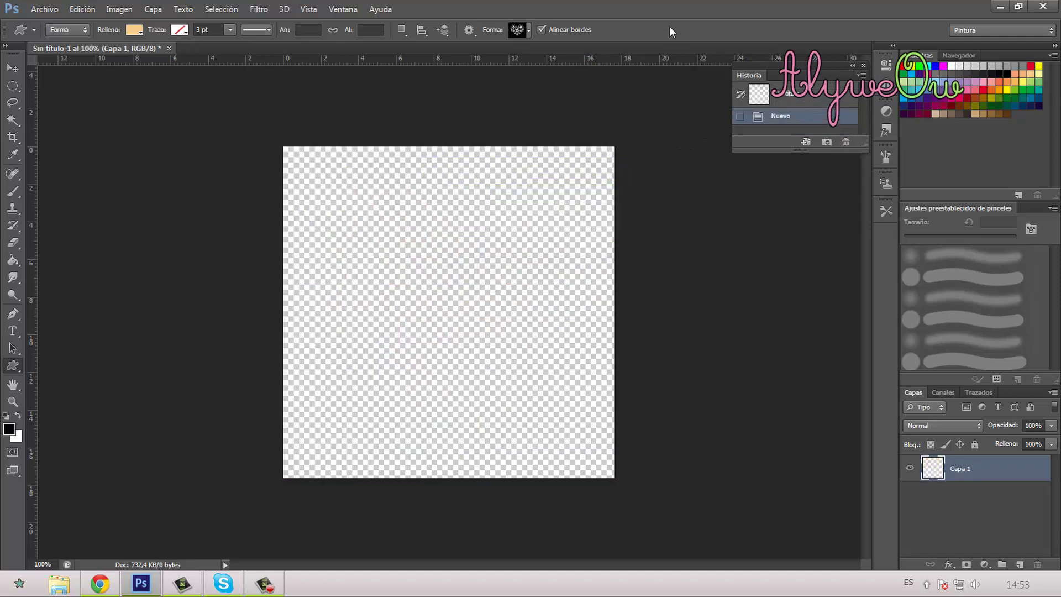
Choose the circle with a serrated wavy edge as custom shape and draw it about 482 × 471 px on the canvas
click(528, 31)
scroll(534, 105, down, 2)
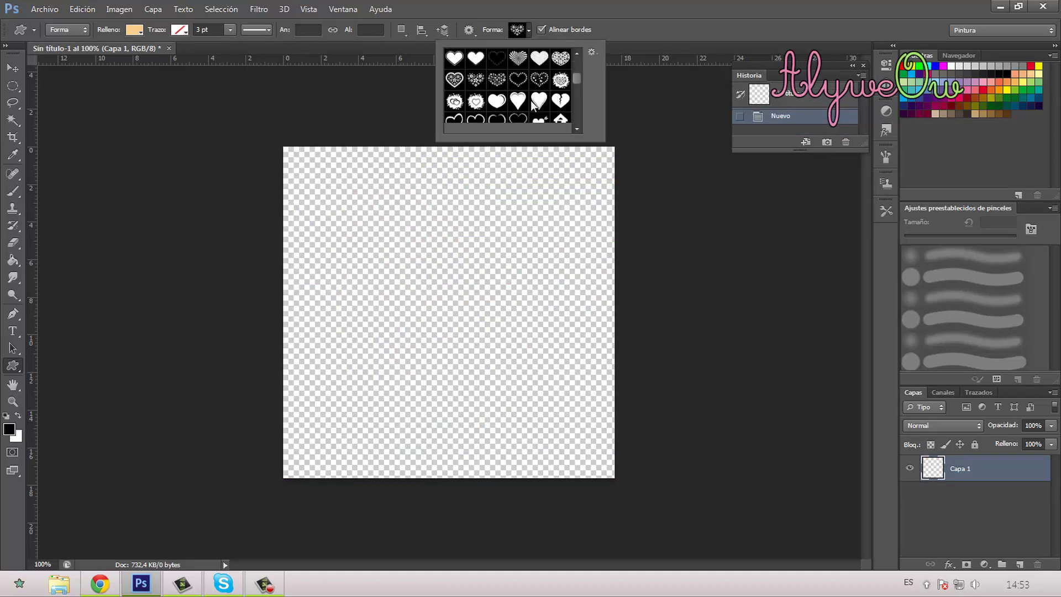
scroll(534, 106, down, 1)
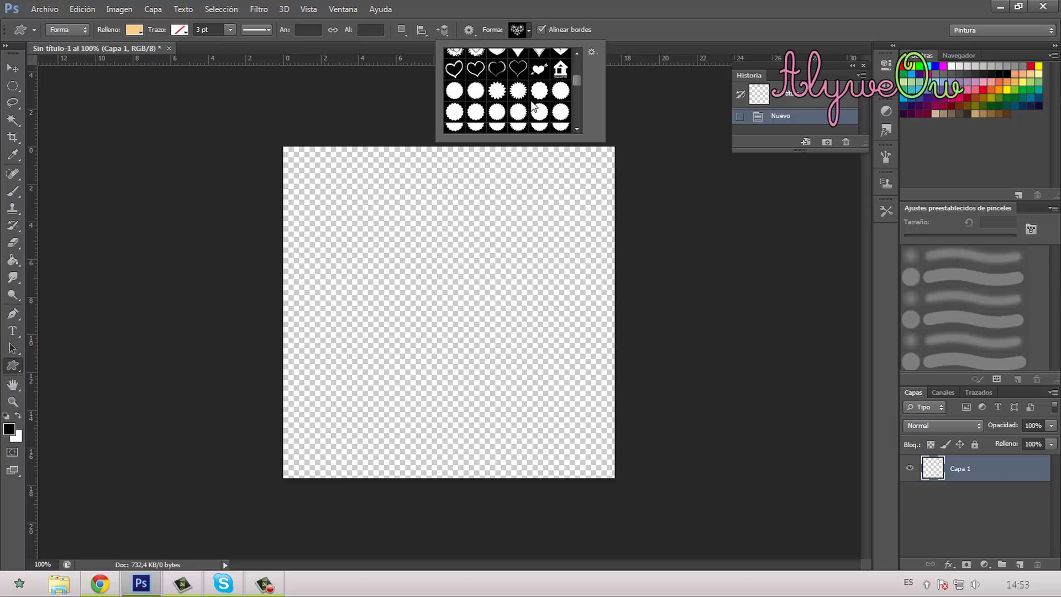
scroll(533, 106, down, 2)
scroll(533, 106, down, 4)
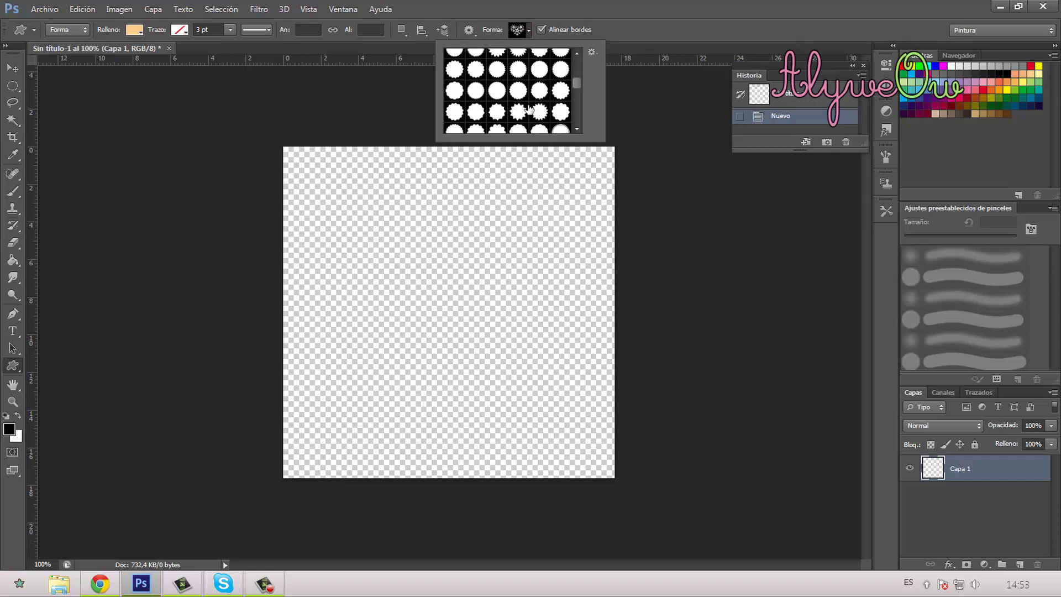
scroll(529, 109, down, 1)
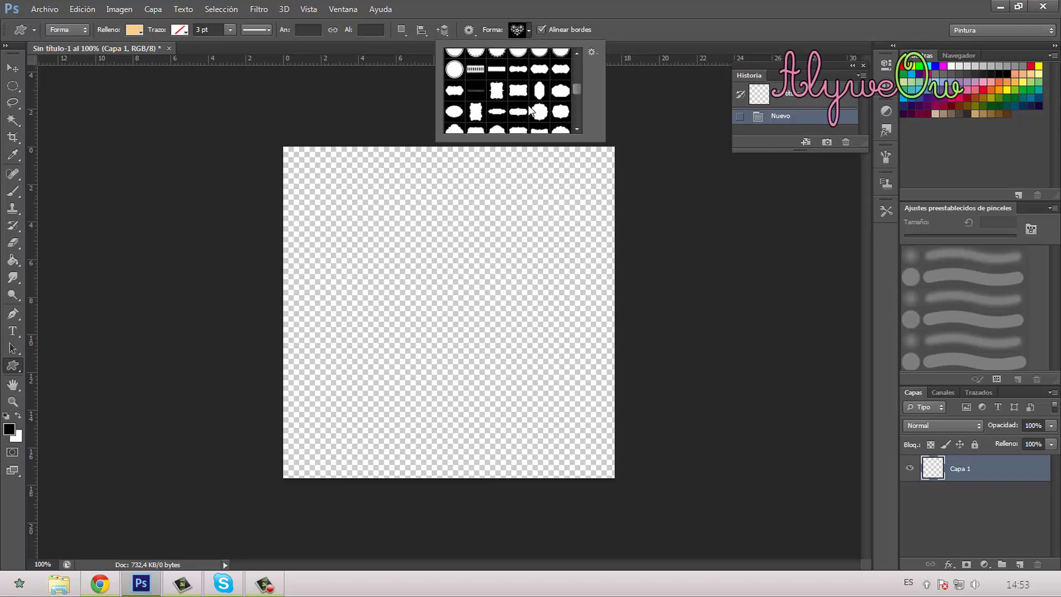
scroll(529, 109, up, 3)
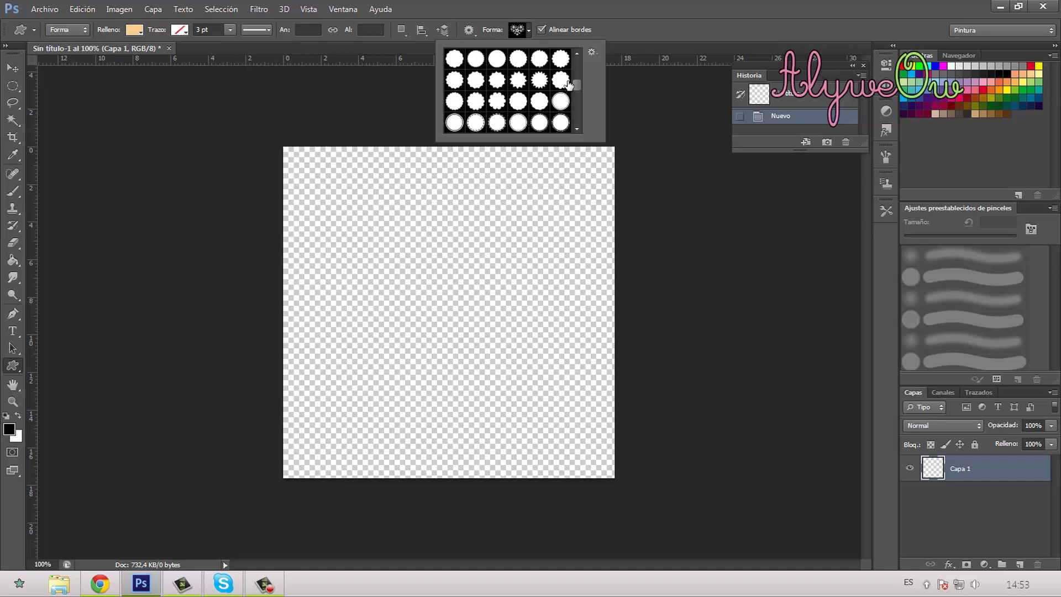
click(475, 58)
click(287, 160)
mouse_move(292, 159)
mouse_down()
mouse_move(525, 454)
mouse_move(610, 468)
mouse_up()
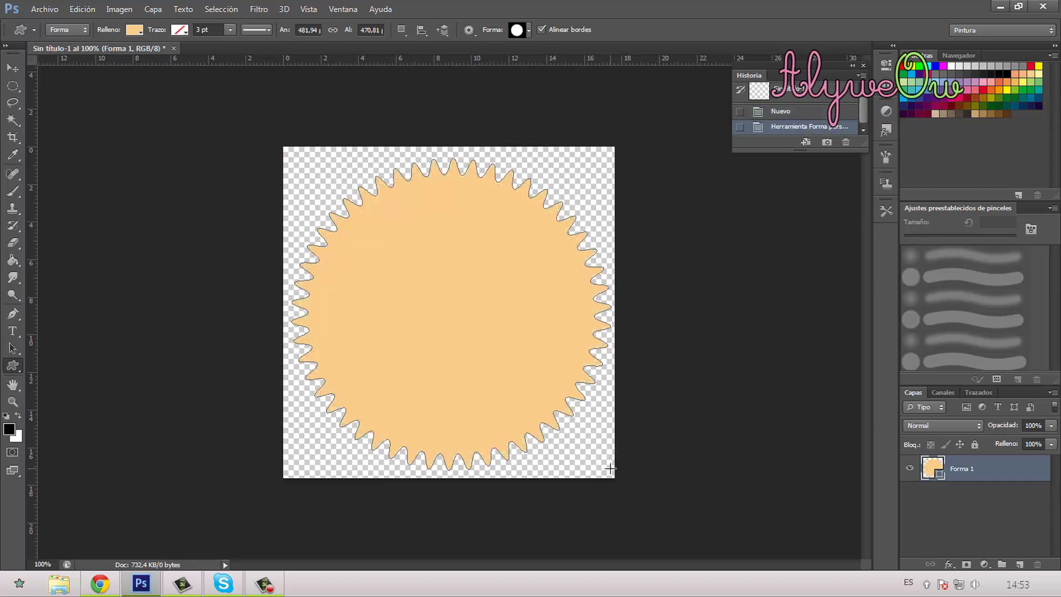
Scale the serrated circle to 103.75% width and 106.20% height so it reaches all canvas edges, and apply the transformation
key(ctrl+t)
drag(450, 153, 449, 145)
drag(291, 311, 284, 309)
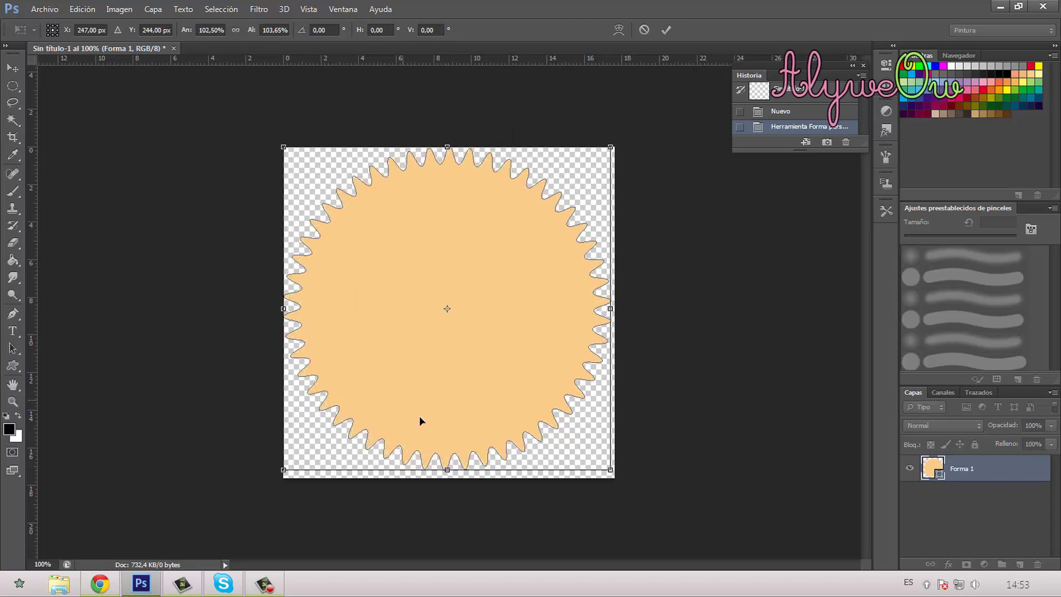
drag(446, 469, 448, 478)
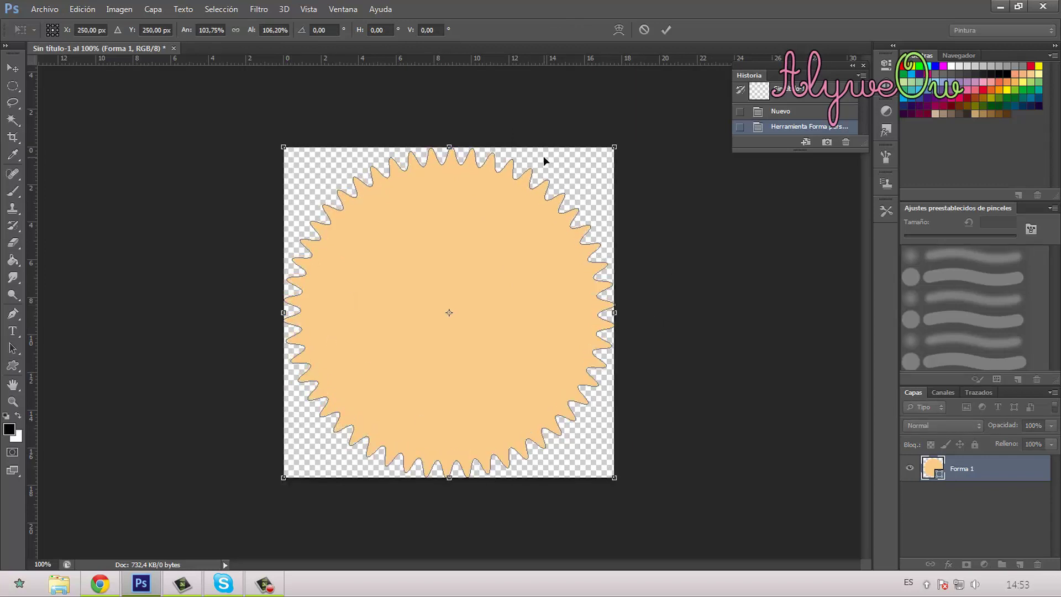
click(12, 68)
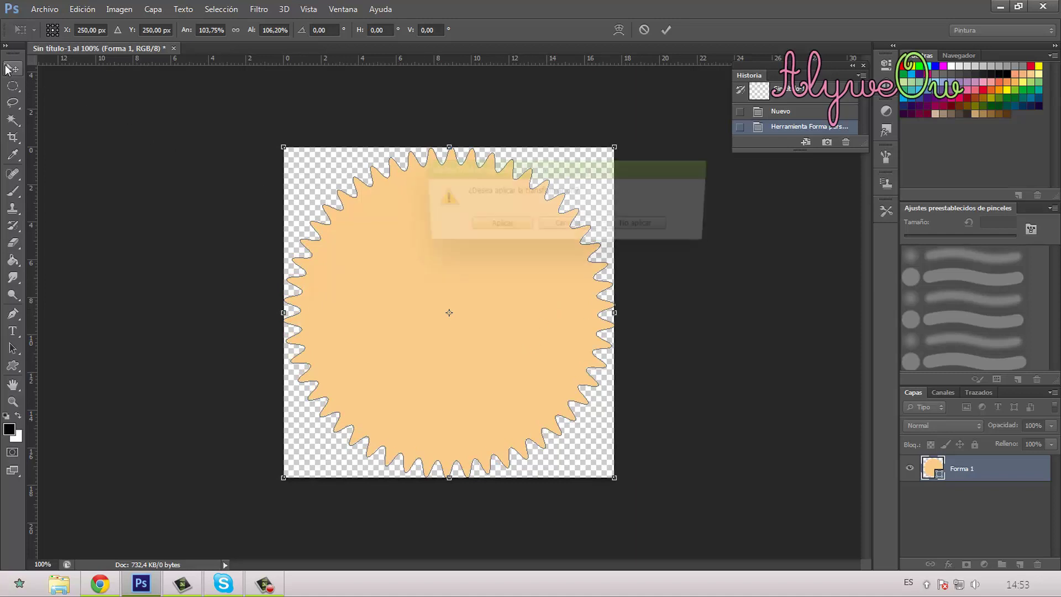
click(504, 222)
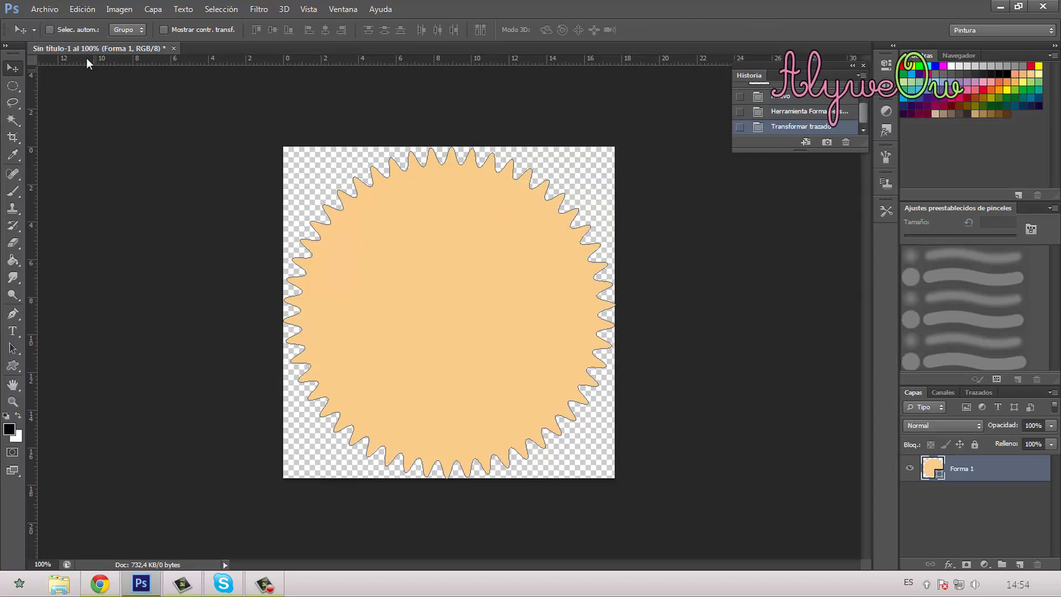
Open the horse picture co7 from the spirit ficha folder
click(42, 9)
click(49, 33)
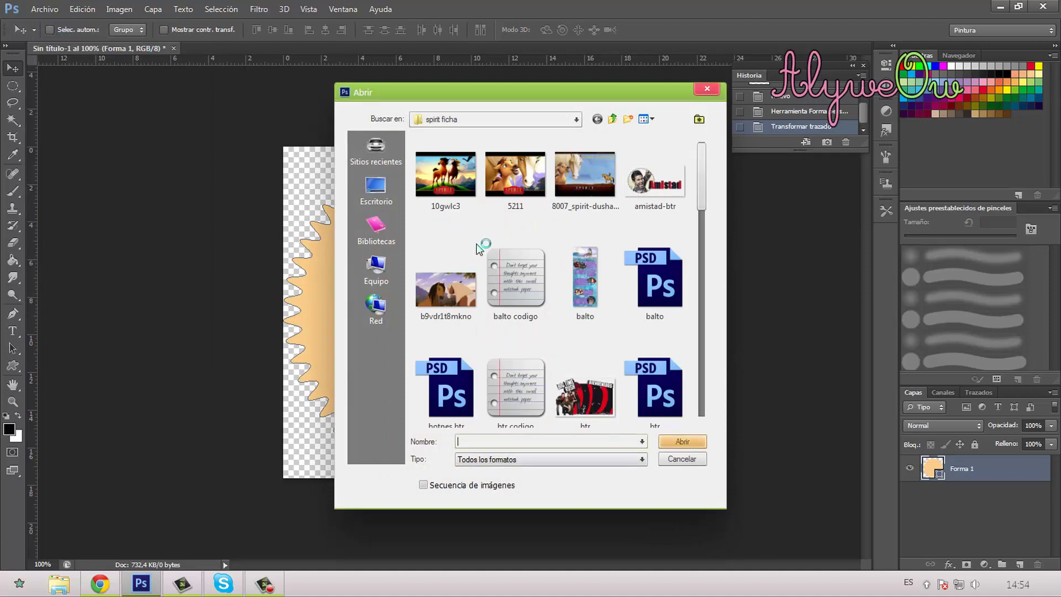
drag(704, 197, 698, 267)
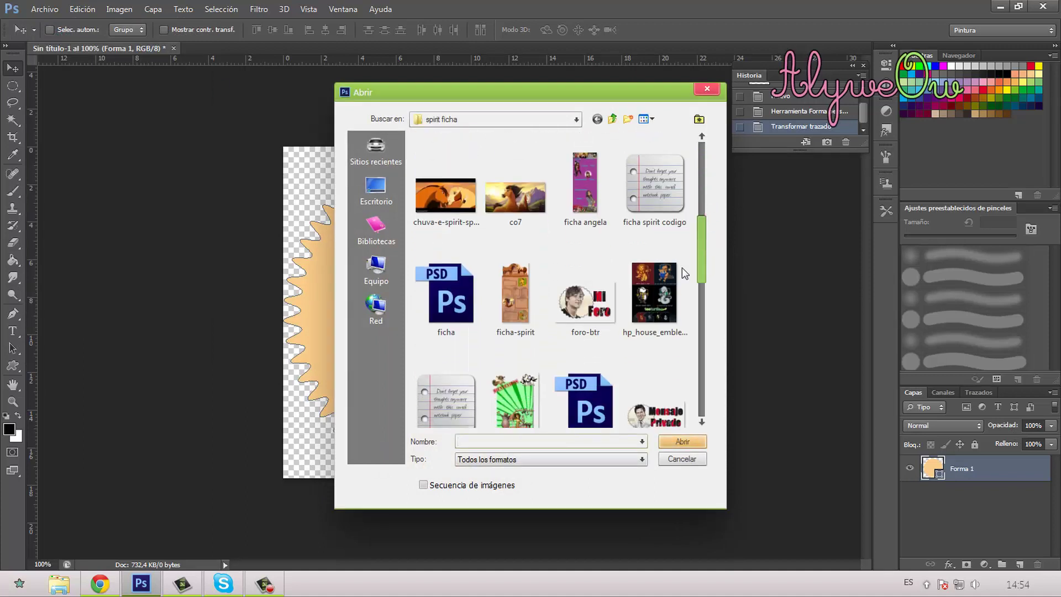
click(509, 188)
click(681, 441)
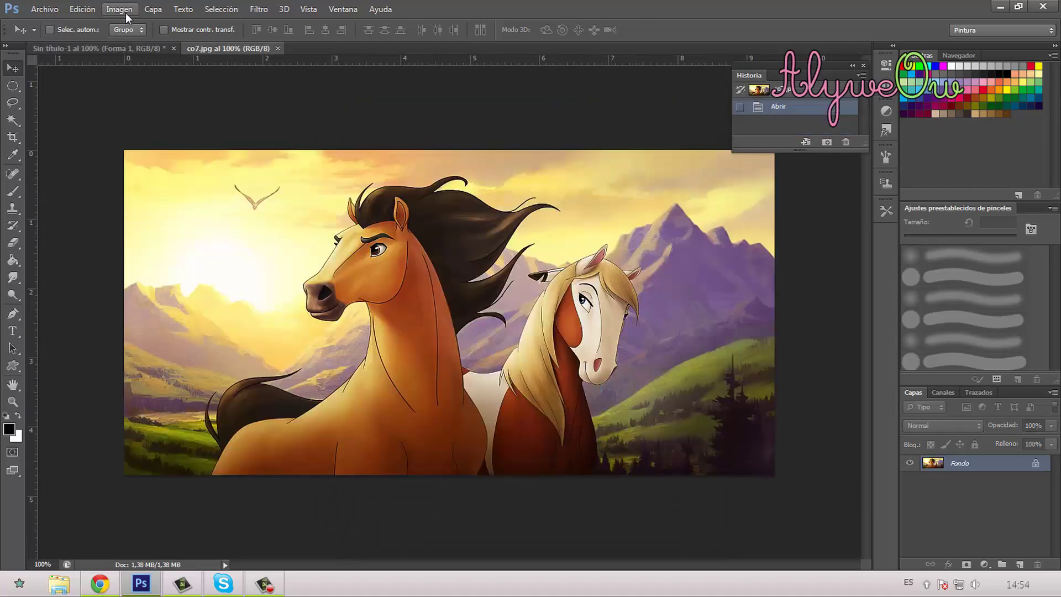
Check the pixel dimensions of the co7 picture in the Image Size settings
click(125, 9)
click(134, 99)
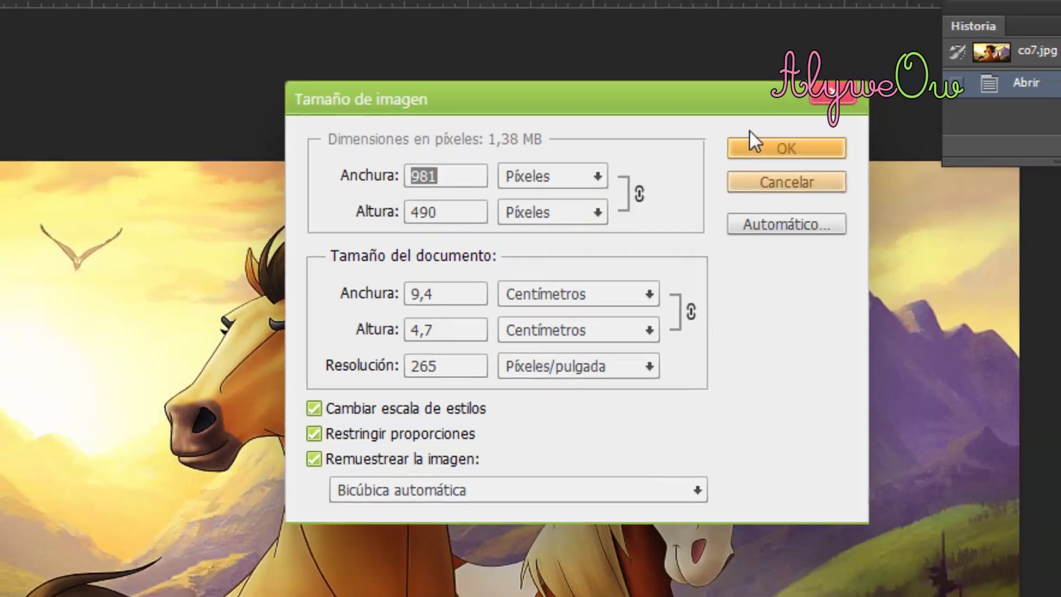
click(762, 147)
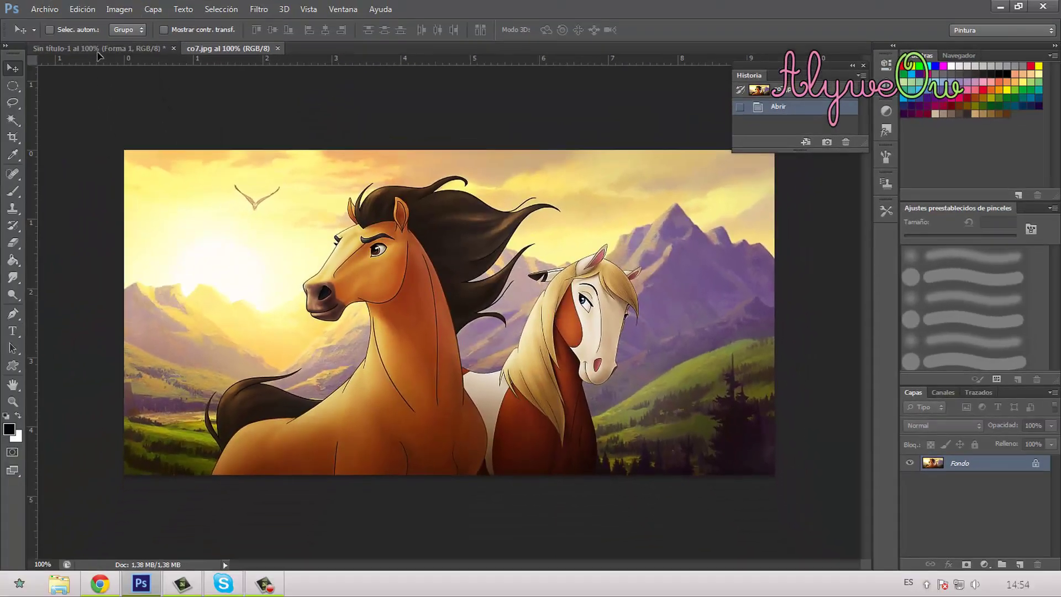
Place the co7 horse picture over the serrated circle in the untitled document and clip it to that shape with a clipping mask
drag(98, 55, 401, 309)
drag(464, 340, 610, 346)
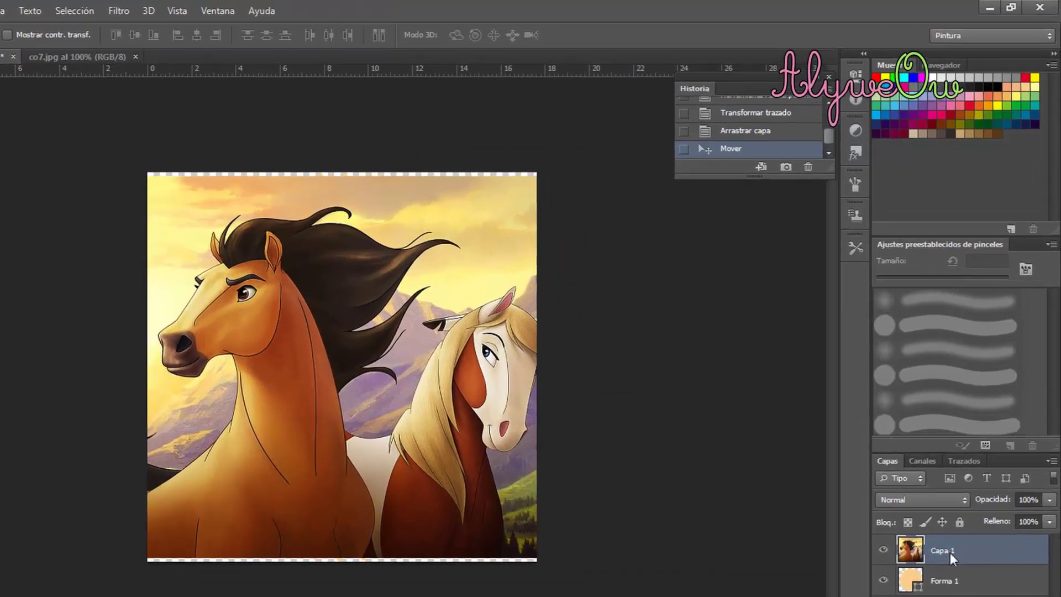
right_click(964, 469)
click(690, 348)
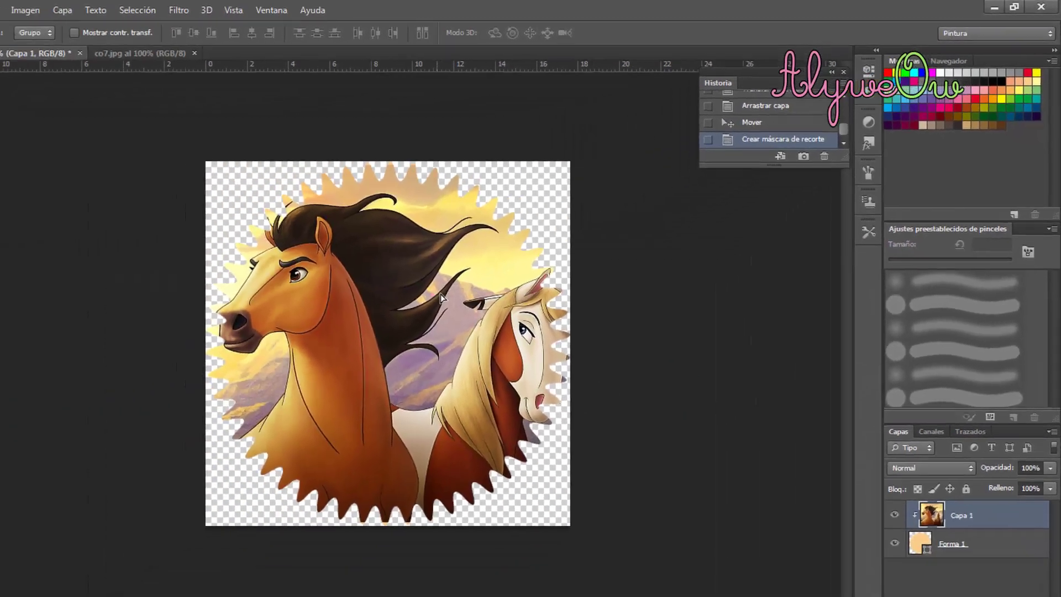
Reposition the clipped horse picture within the serrated circle, and delete its layer
mouse_move(214, 393)
mouse_down()
mouse_move(233, 392)
mouse_move(227, 398)
mouse_up()
mouse_move(495, 270)
mouse_down()
mouse_move(464, 275)
mouse_move(480, 275)
mouse_up()
key(Delete)
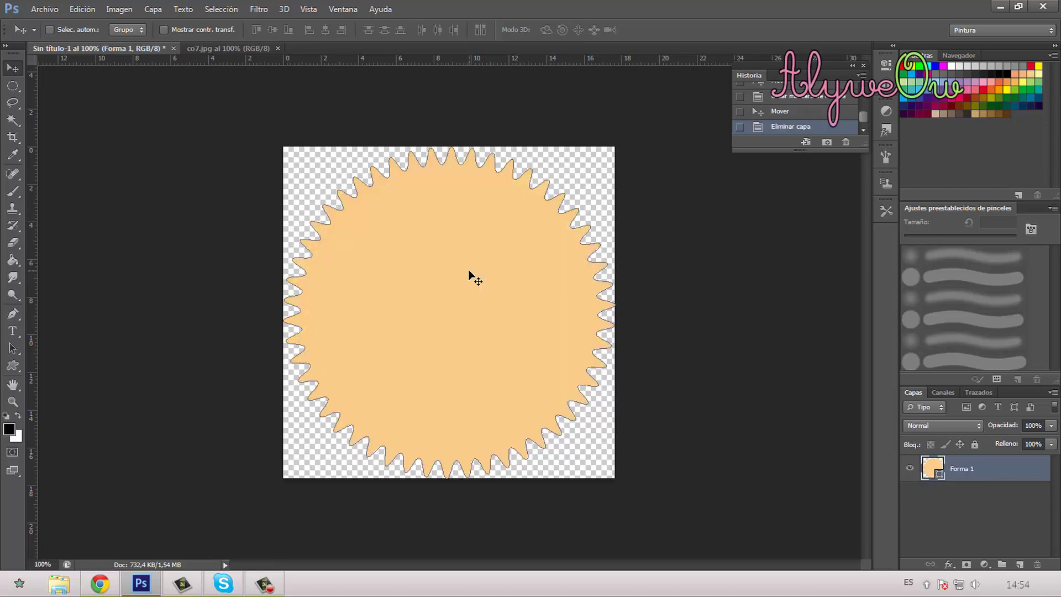
Resize the co7 picture to a width of 800 pixels with proportions constrained
click(189, 48)
click(117, 10)
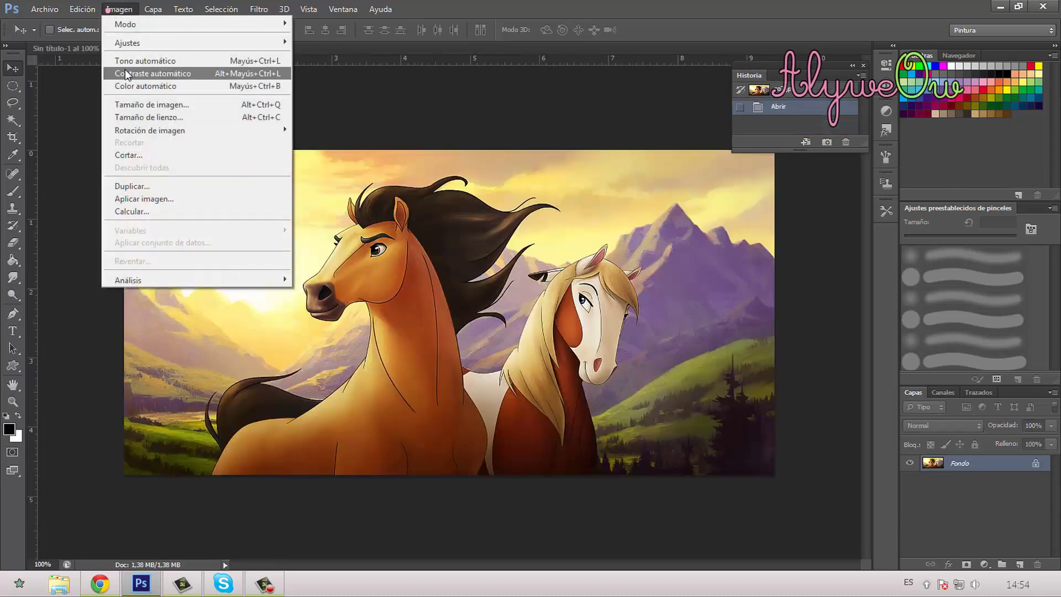
click(132, 105)
click(412, 178)
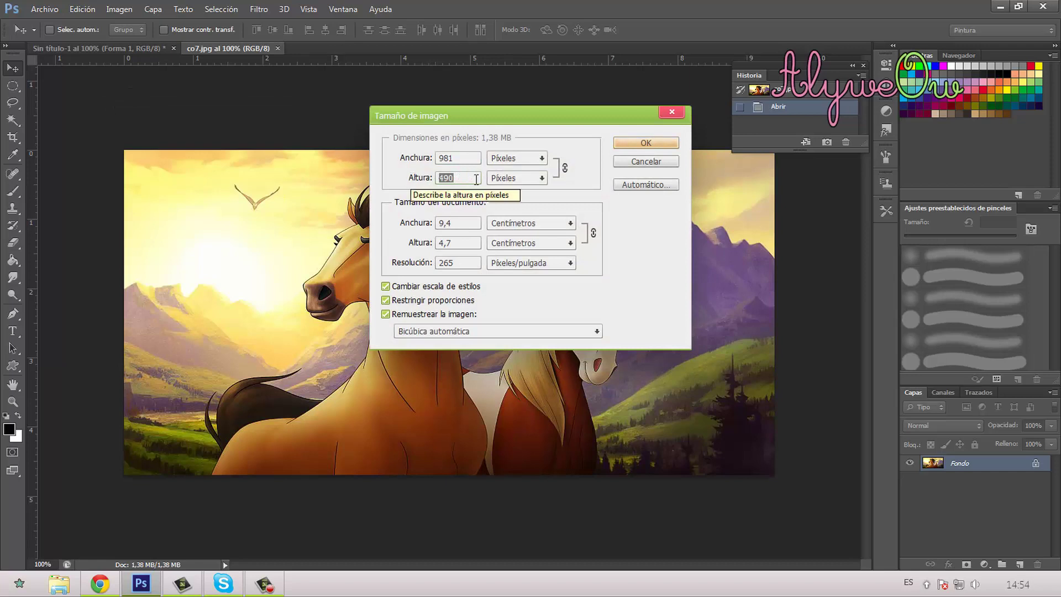
double_click(462, 158)
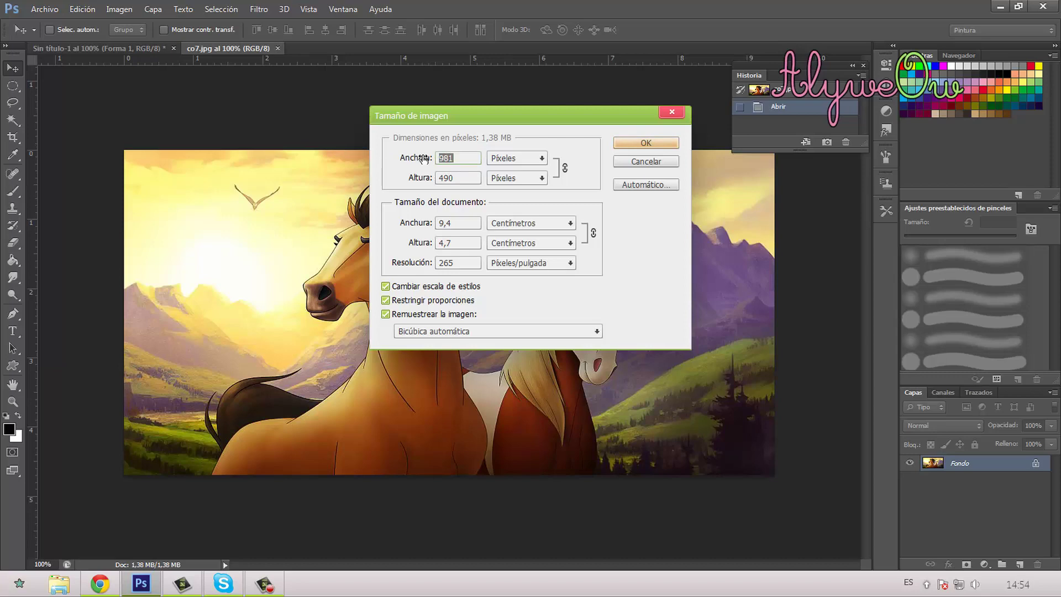
text(960)
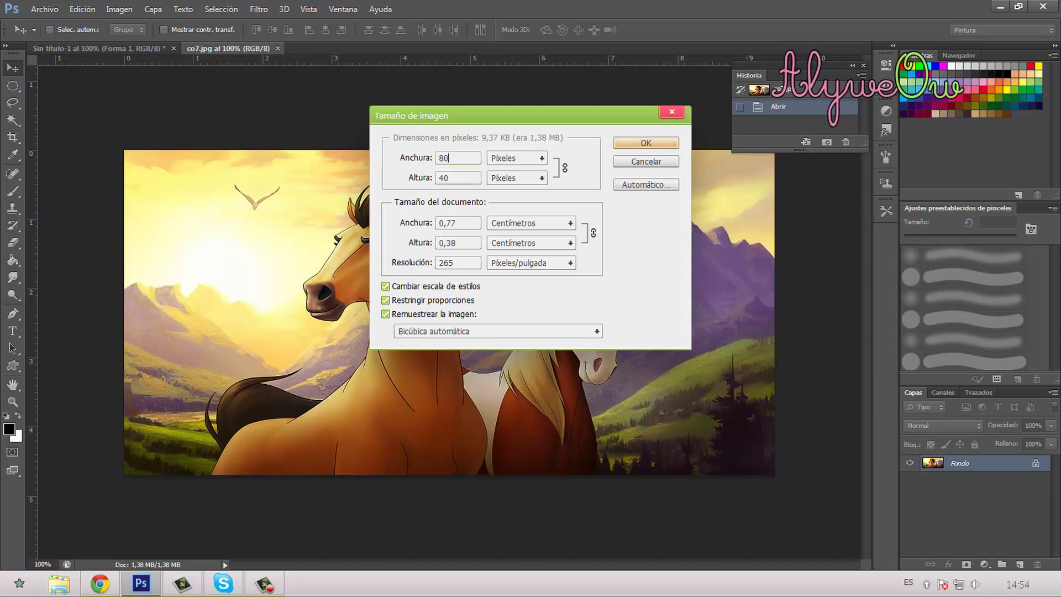
key(Return)
Resize the untitled serrated circle document to 300 × 300 pixels
click(77, 47)
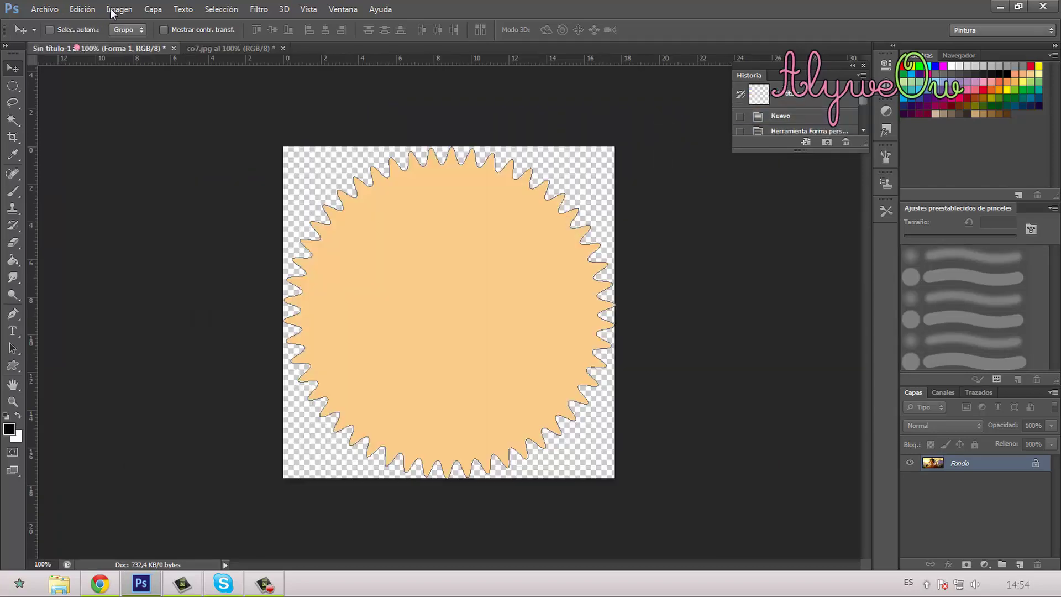
click(119, 8)
click(170, 105)
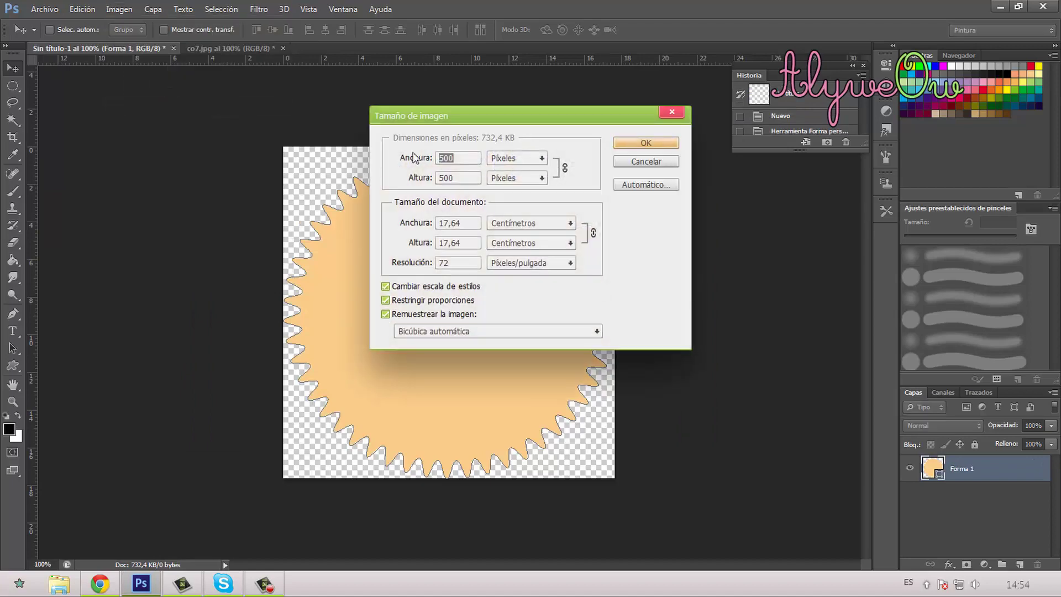
text(360)
key(Return)
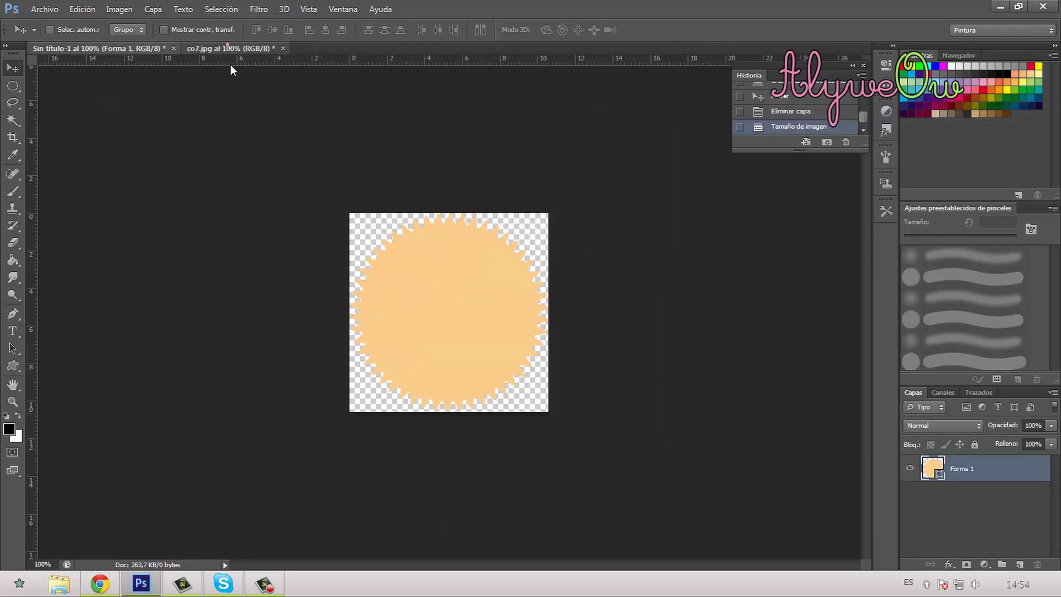
Place the co7 picture over the serrated circle in the untitled document, clip it to the shape, and position the brown horse inside
click(231, 48)
drag(55, 48, 463, 349)
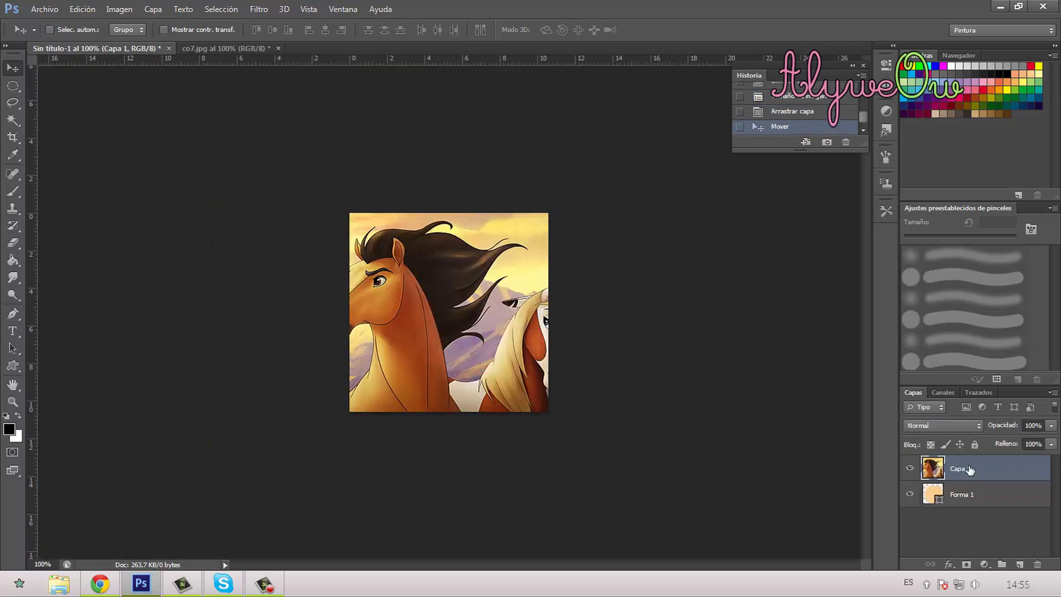
right_click(969, 470)
click(812, 224)
drag(424, 309, 472, 320)
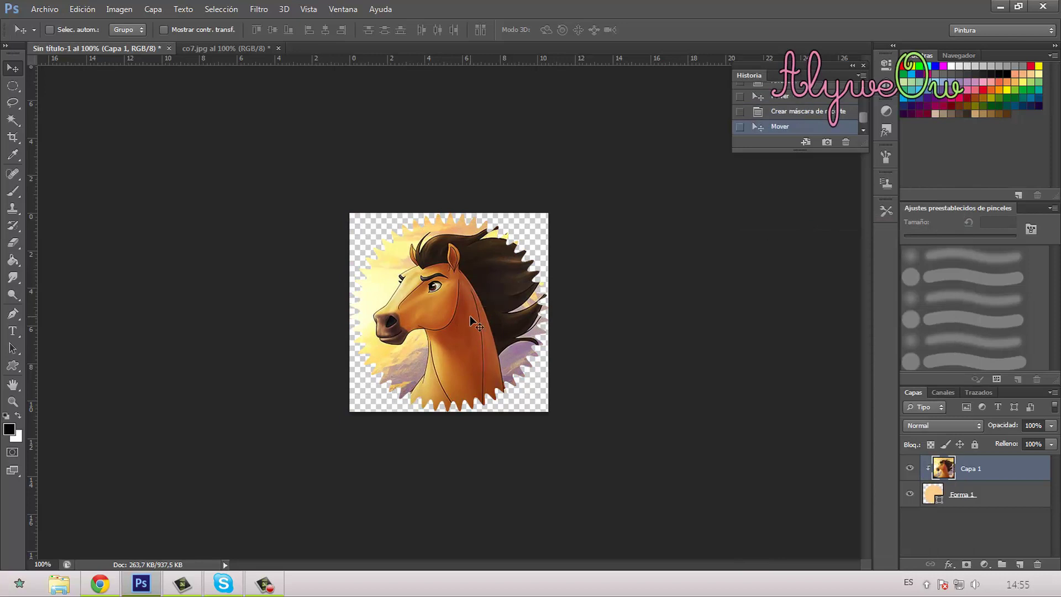
Scale the horse picture to about 71% width and 72% height, position both horses inside the serrated circle, and apply the transformation
key(ctrl+t)
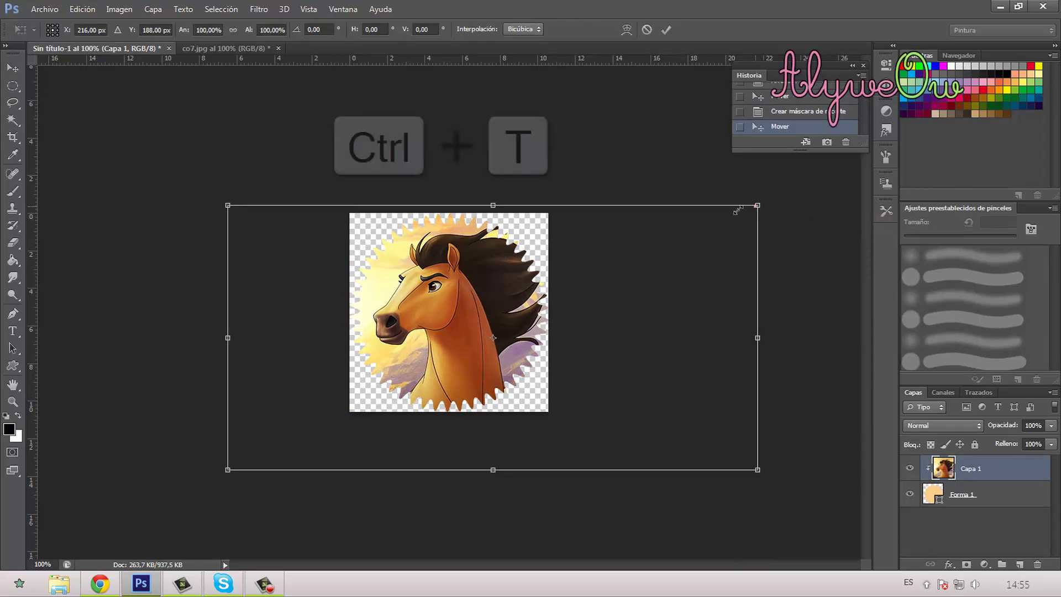
drag(754, 208, 625, 225)
drag(625, 468, 616, 423)
drag(406, 326, 408, 325)
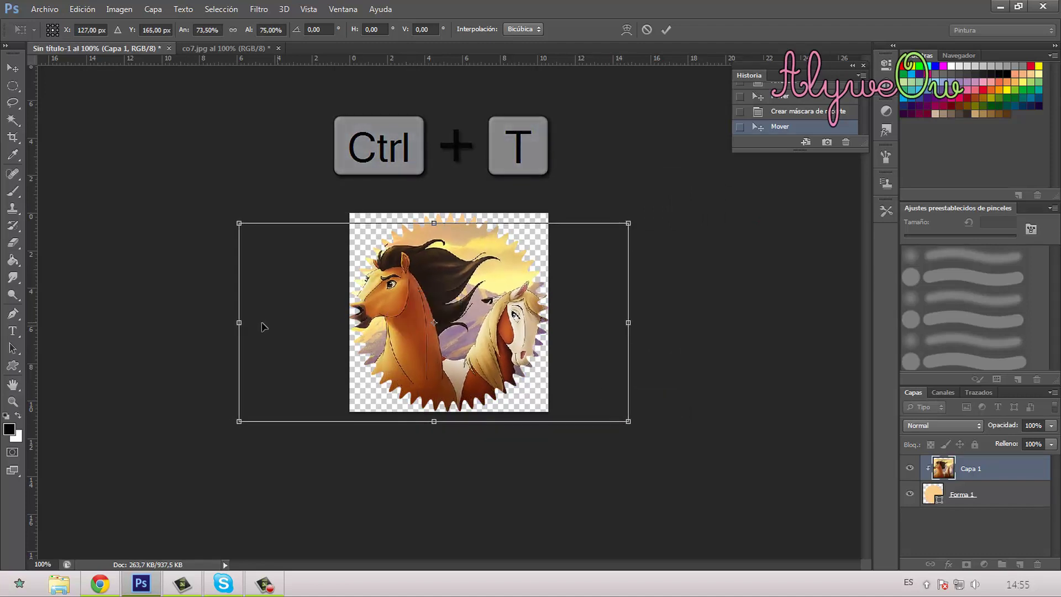
drag(239, 223, 252, 231)
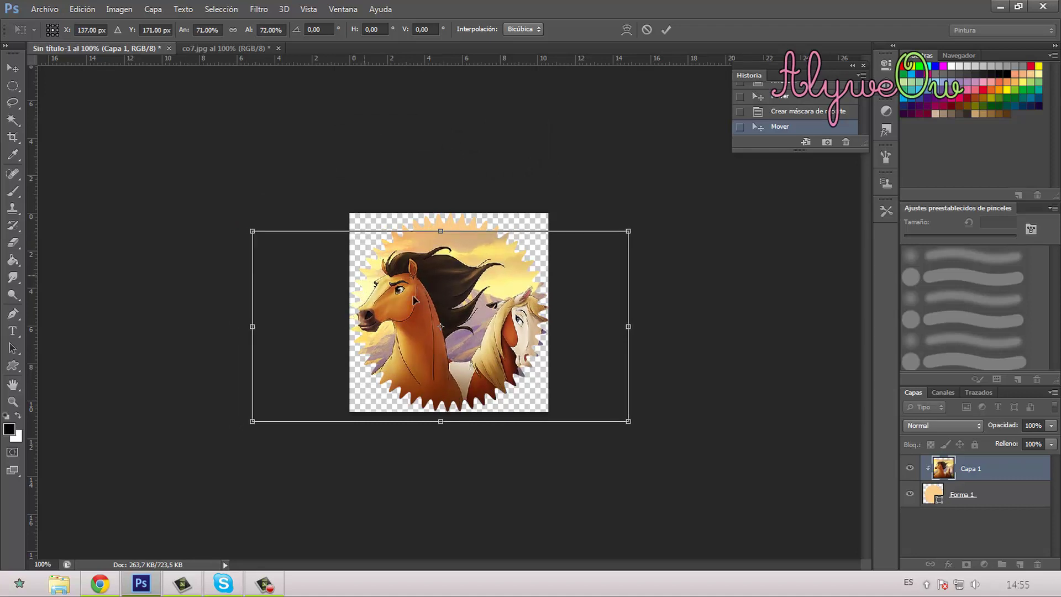
drag(423, 303, 422, 292)
key(Return)
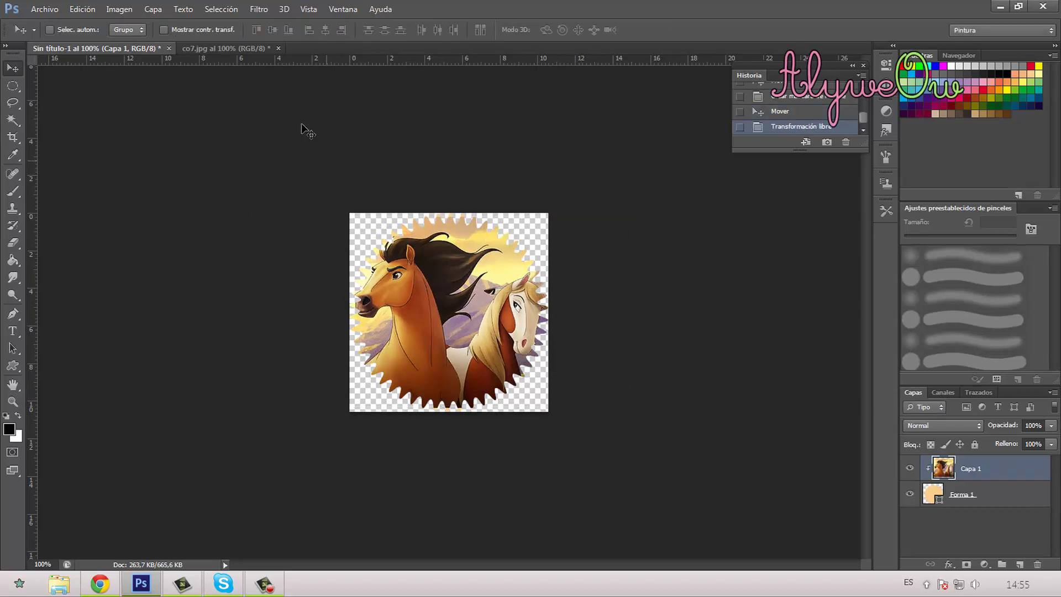
Close the co7 picture without saving its changes
click(255, 47)
click(279, 48)
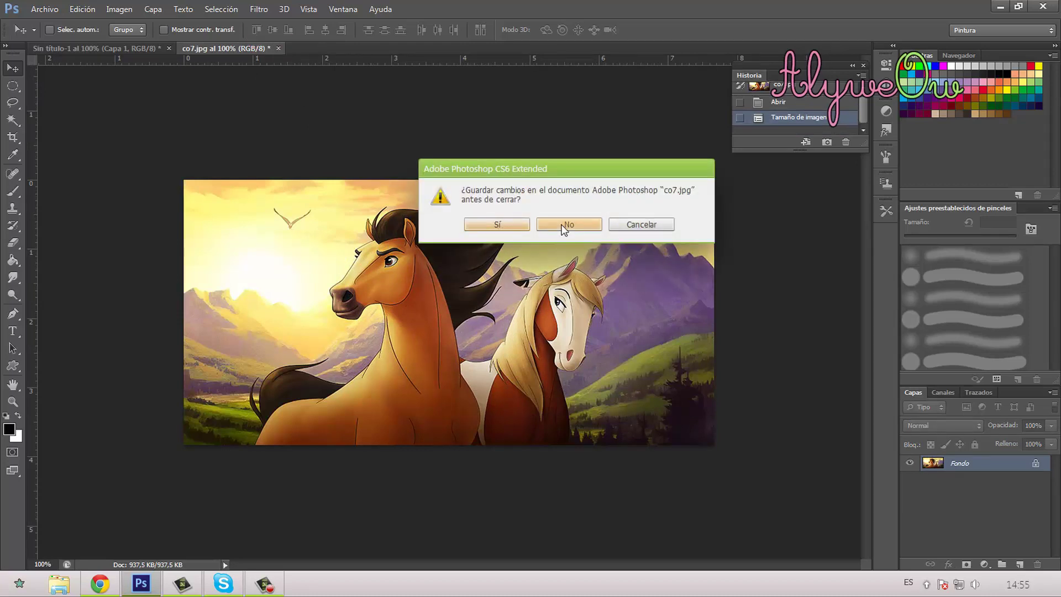
click(566, 225)
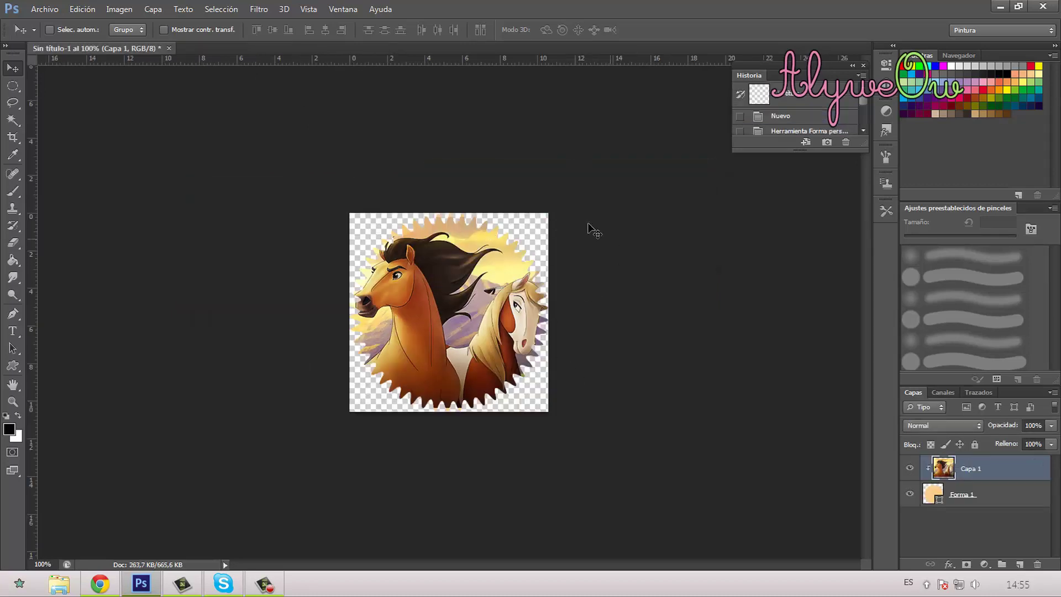
Select the Forma 1 shape layer and open its fill options with the Custom Shape tool
scroll(467, 309, up, 2)
scroll(467, 310, up, 2)
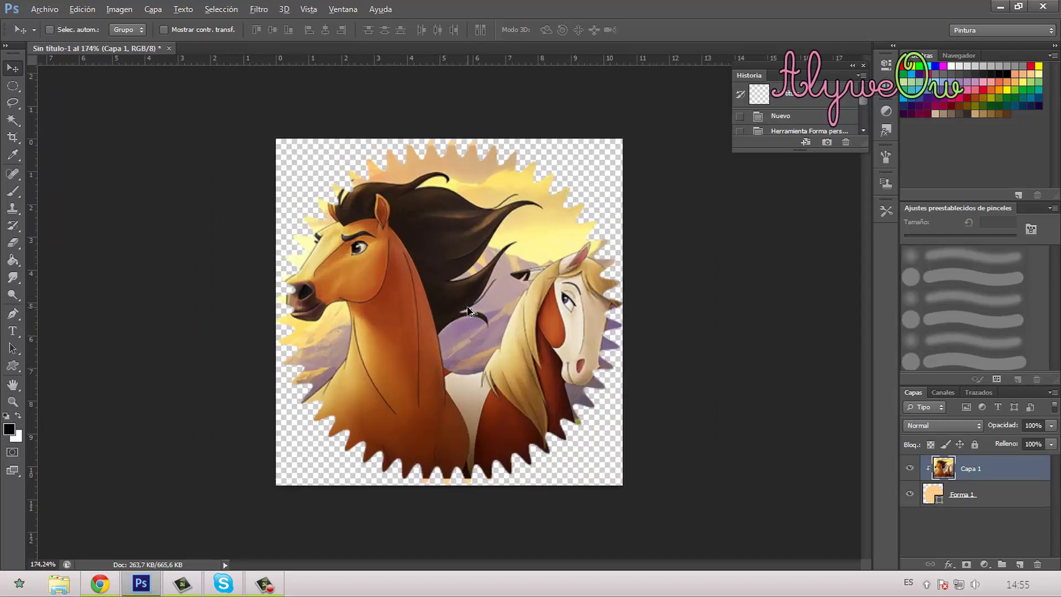
scroll(466, 310, down, 4)
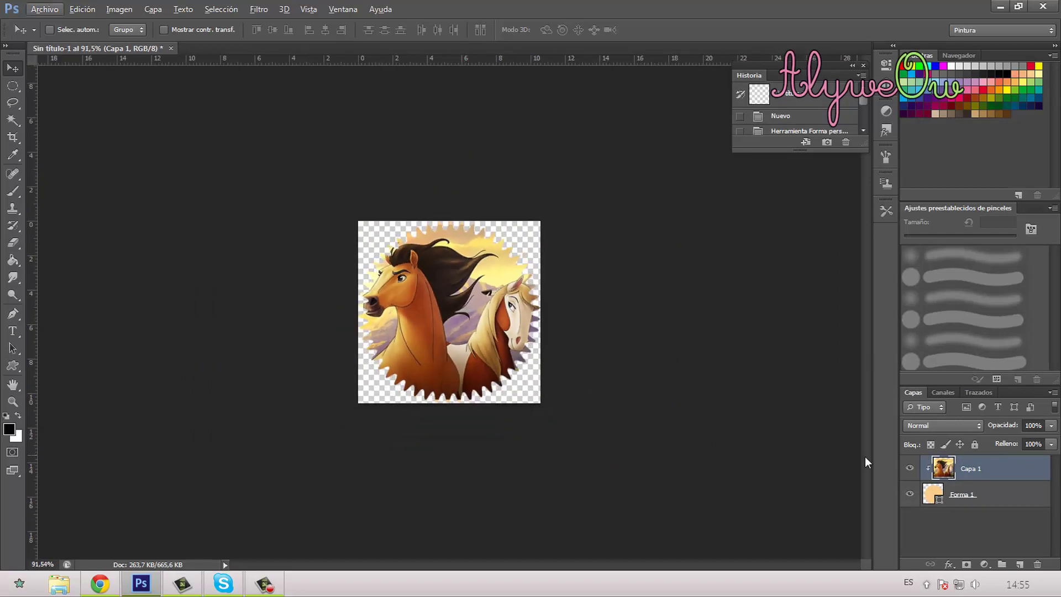
click(942, 494)
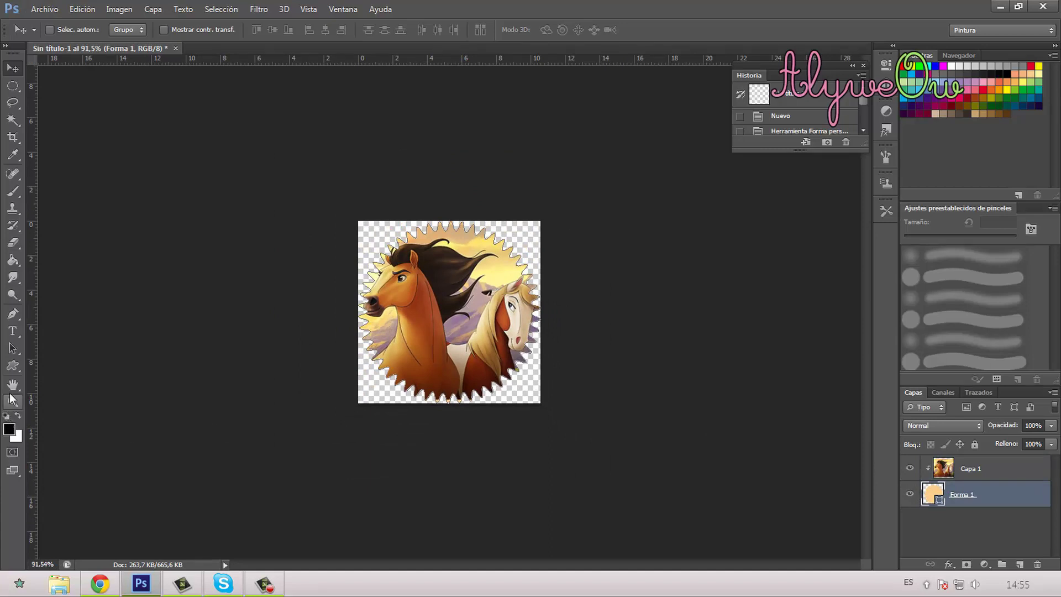
click(19, 366)
click(134, 31)
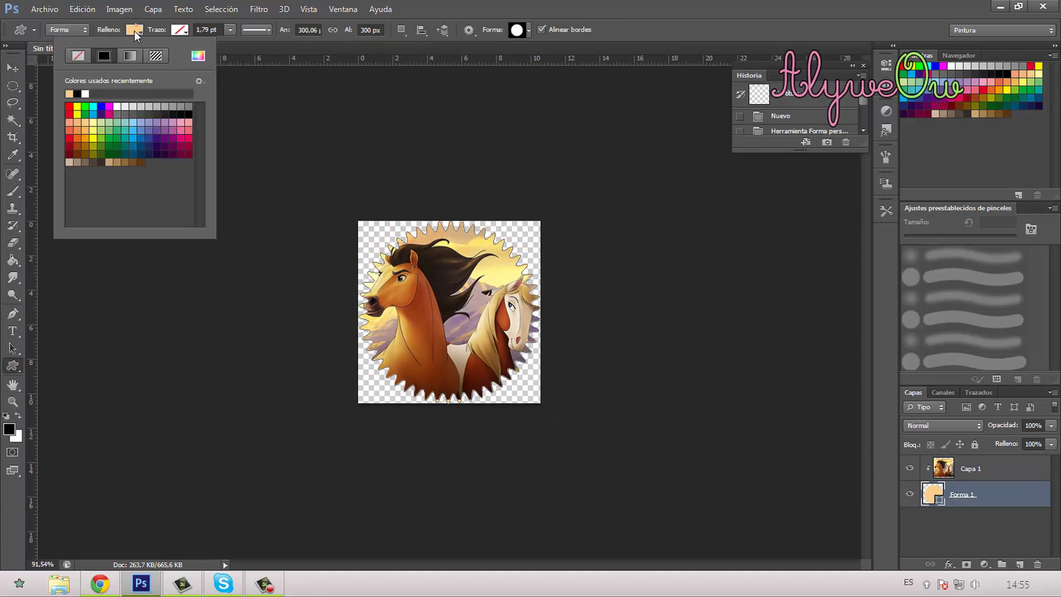
Try no fill, a pattern, solid black and a gradient on the serrated circle, ending with a solid light orange fill
click(78, 56)
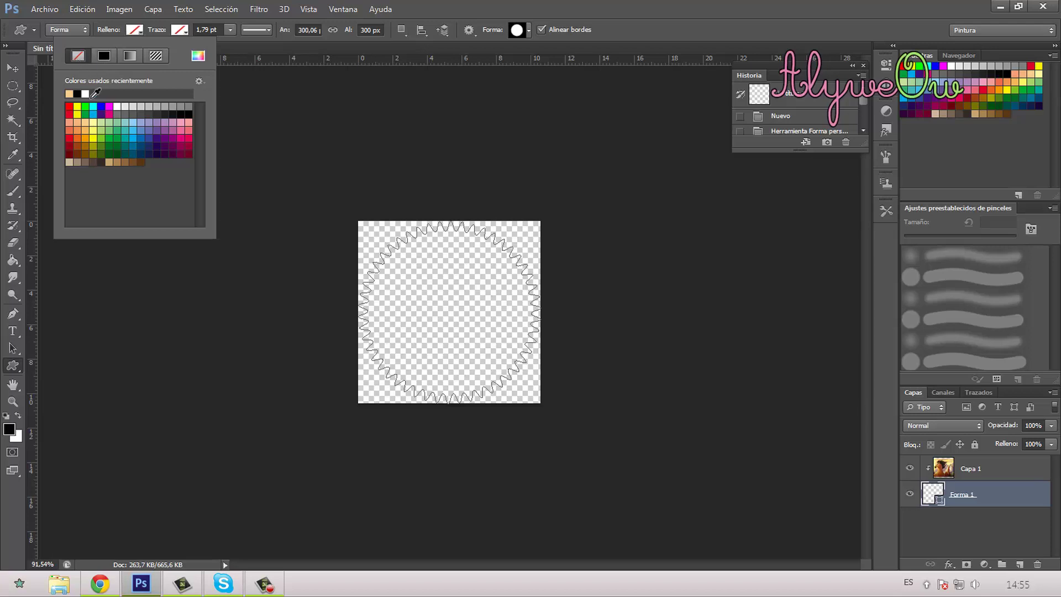
click(164, 57)
click(139, 121)
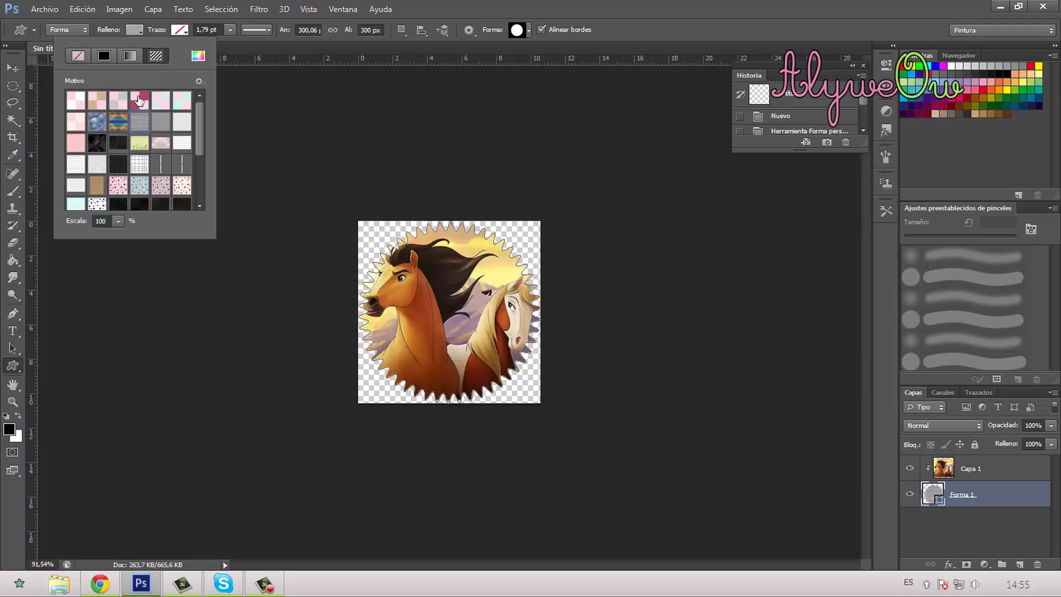
click(110, 57)
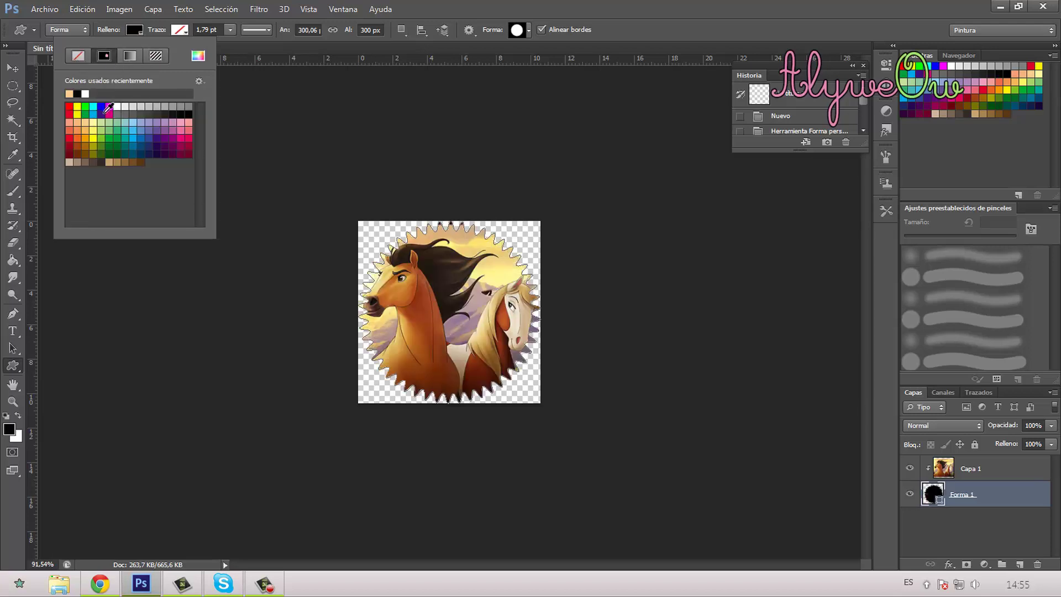
click(77, 56)
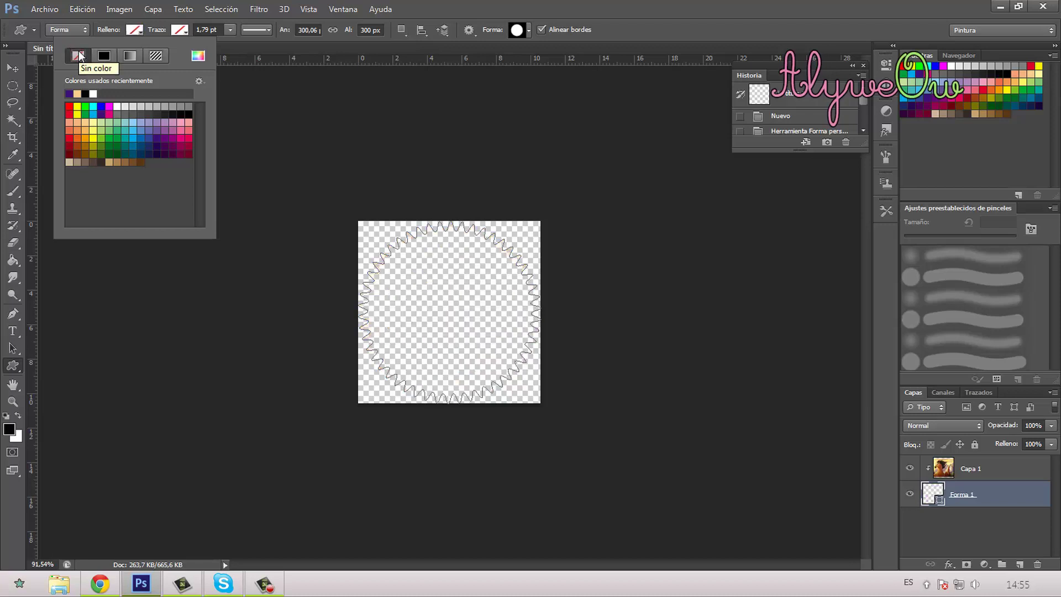
click(133, 54)
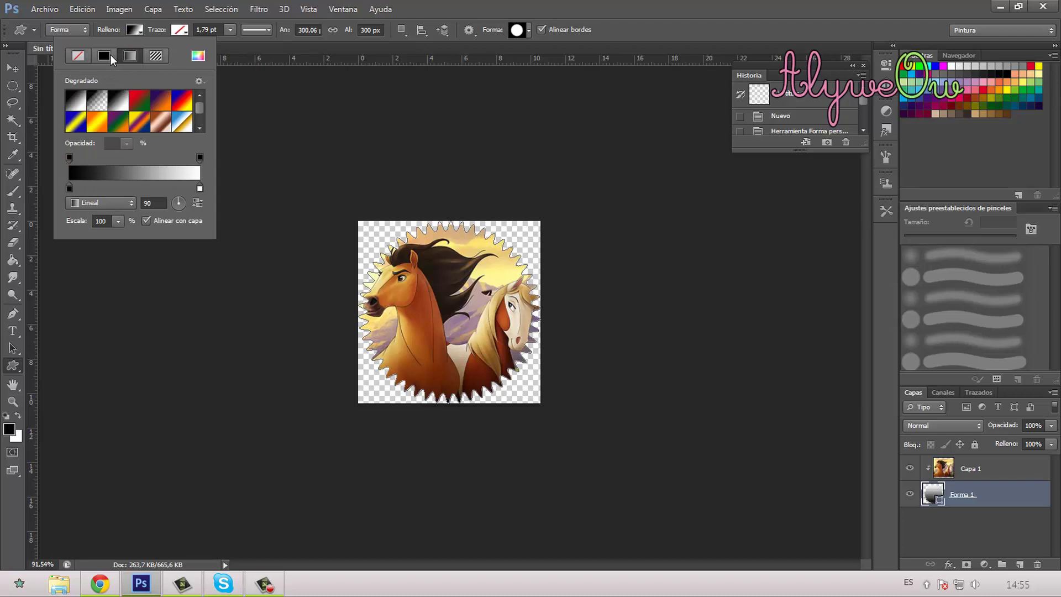
click(110, 54)
click(78, 93)
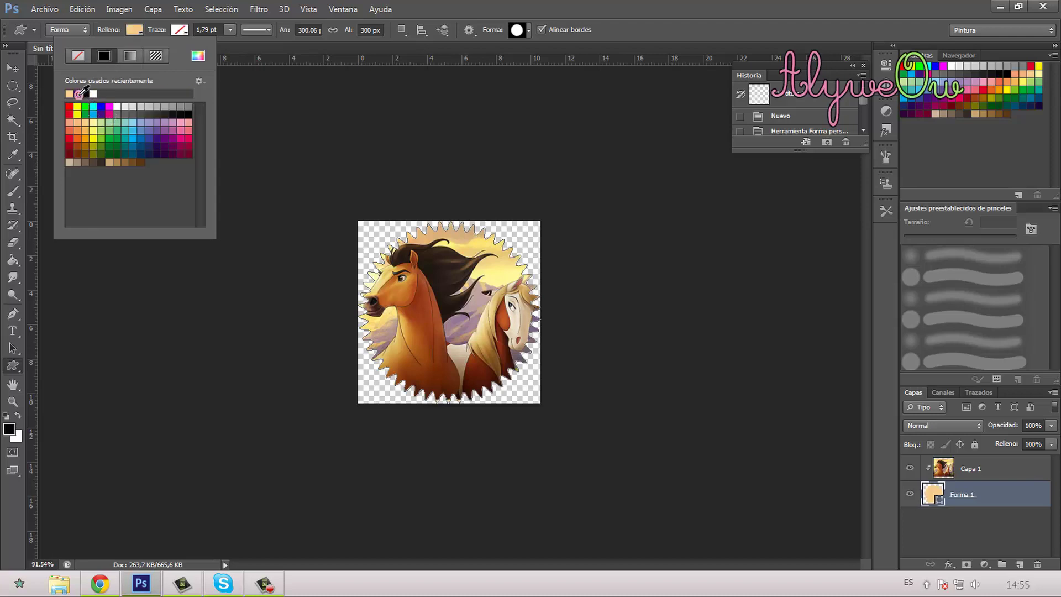
Set the serrated circle's fill to e3b177 by sampling a colour at the upper edge of the picture
click(198, 56)
click(433, 227)
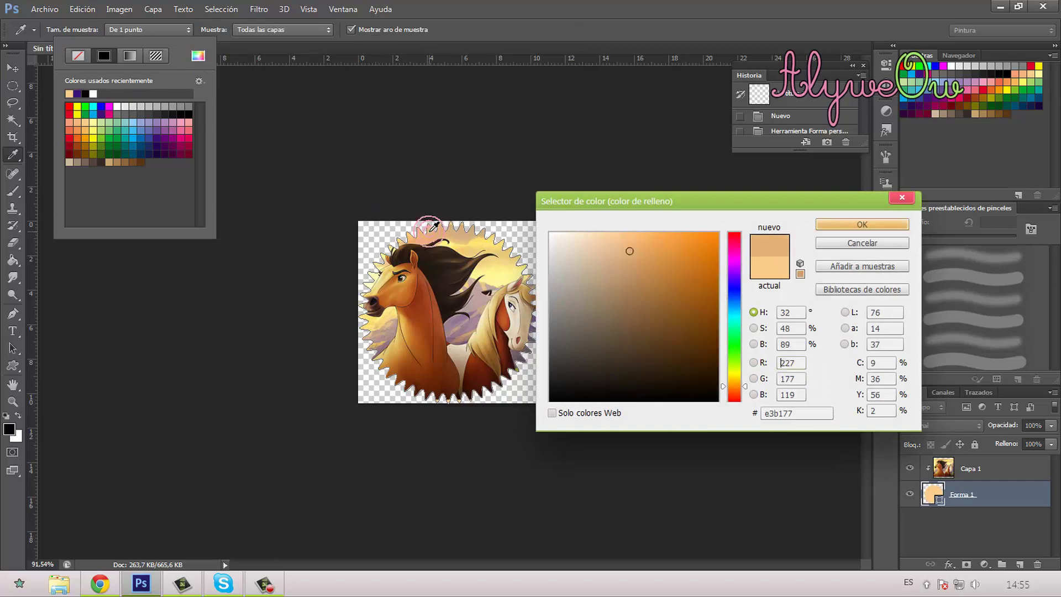
click(841, 226)
click(134, 29)
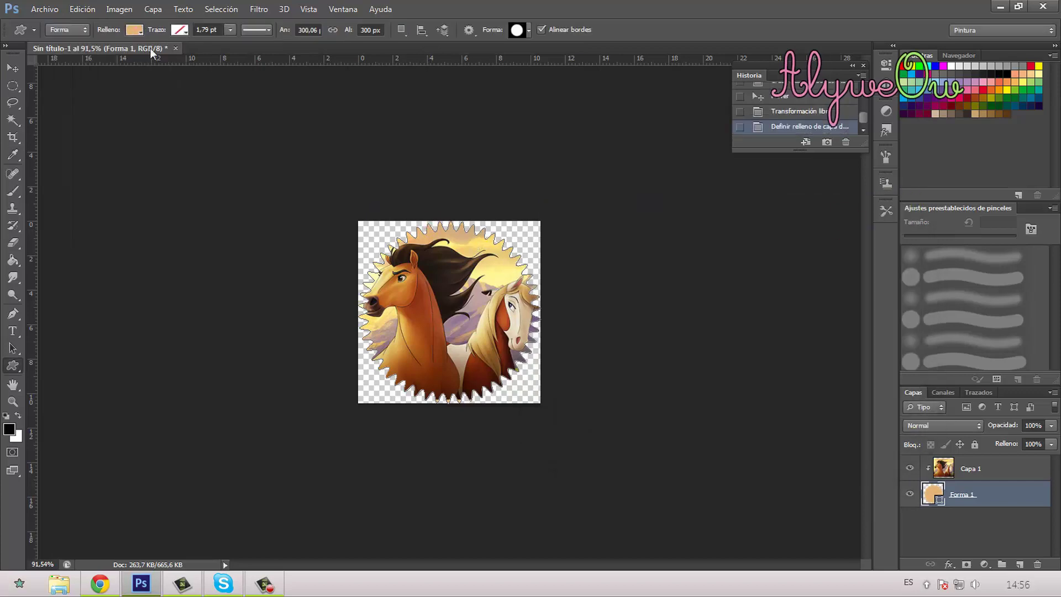
Inspect the serrated edge up close, switch to the Move tool and deselect all layers
key(ctrl+0)
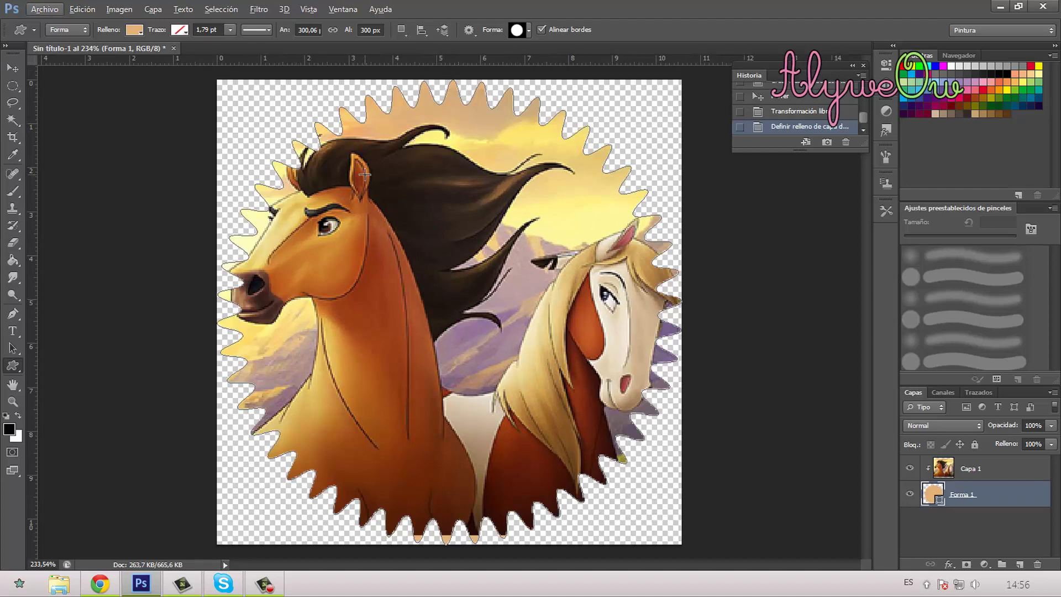
scroll(356, 227, down, 3)
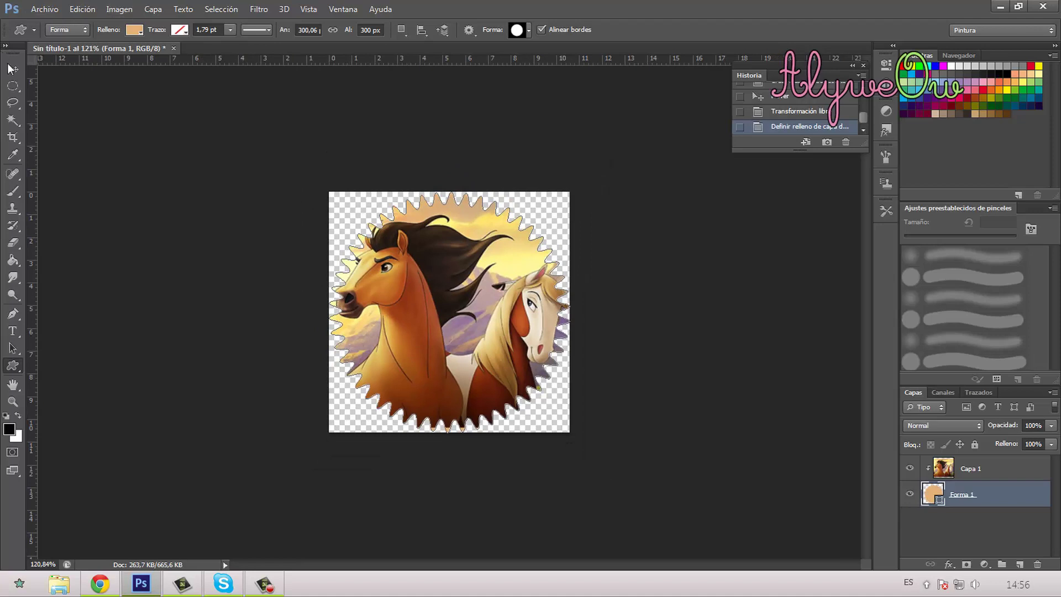
click(13, 68)
click(973, 468)
ctrl+click(972, 468)
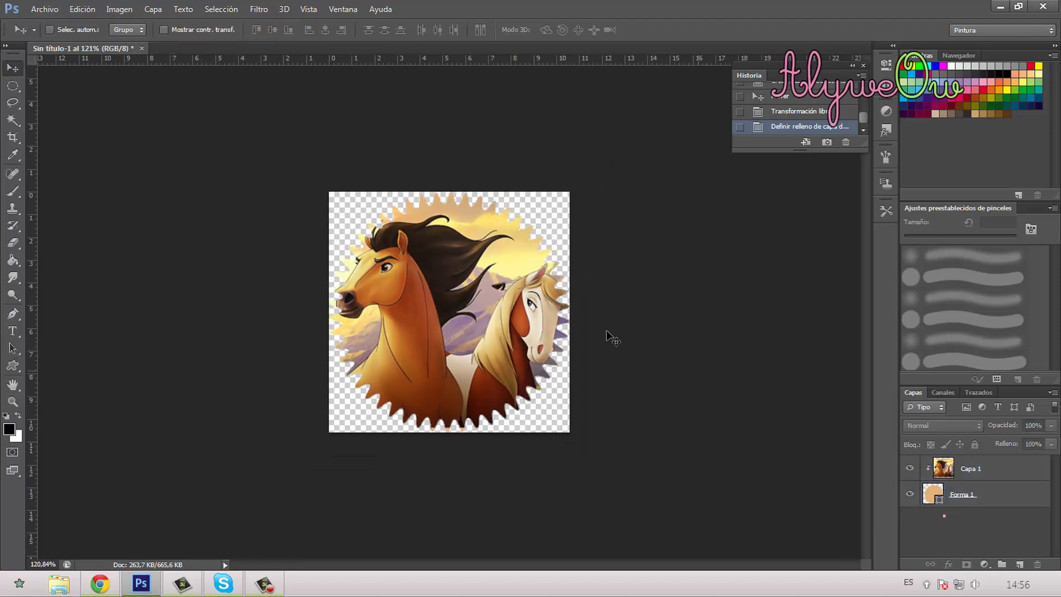
Resize the whole image to 120 × 120 pixels with proportions constrained
scroll(591, 331, down, 2)
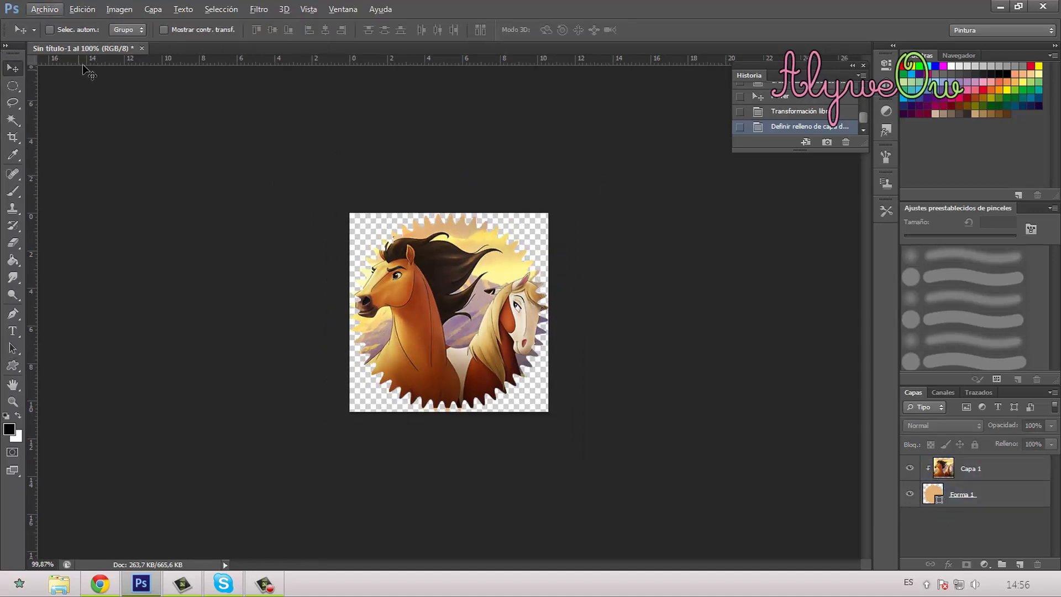
click(118, 9)
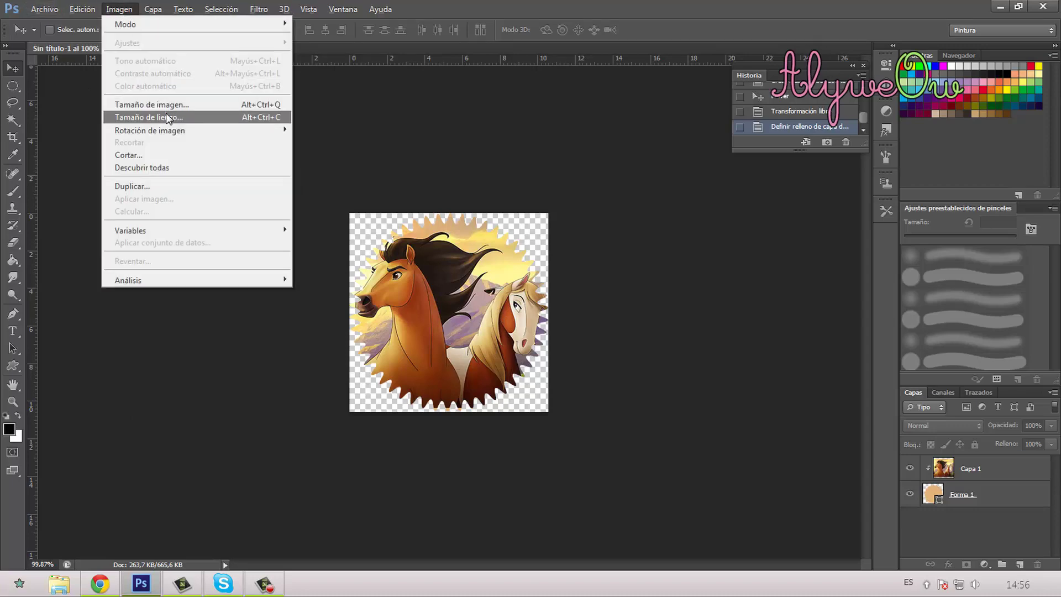
click(164, 103)
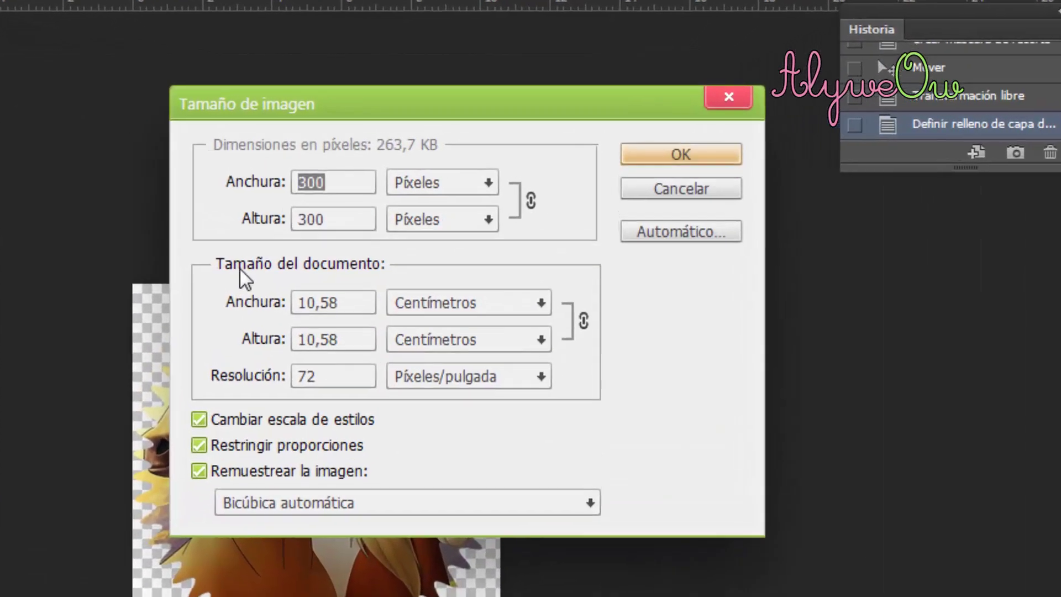
text(12)
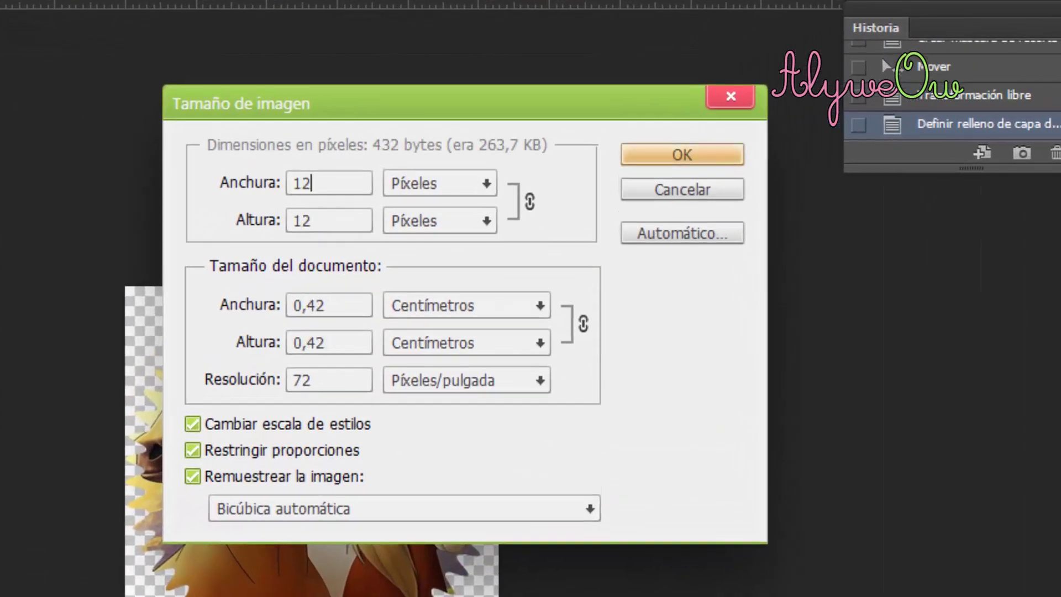
text(0)
key(Return)
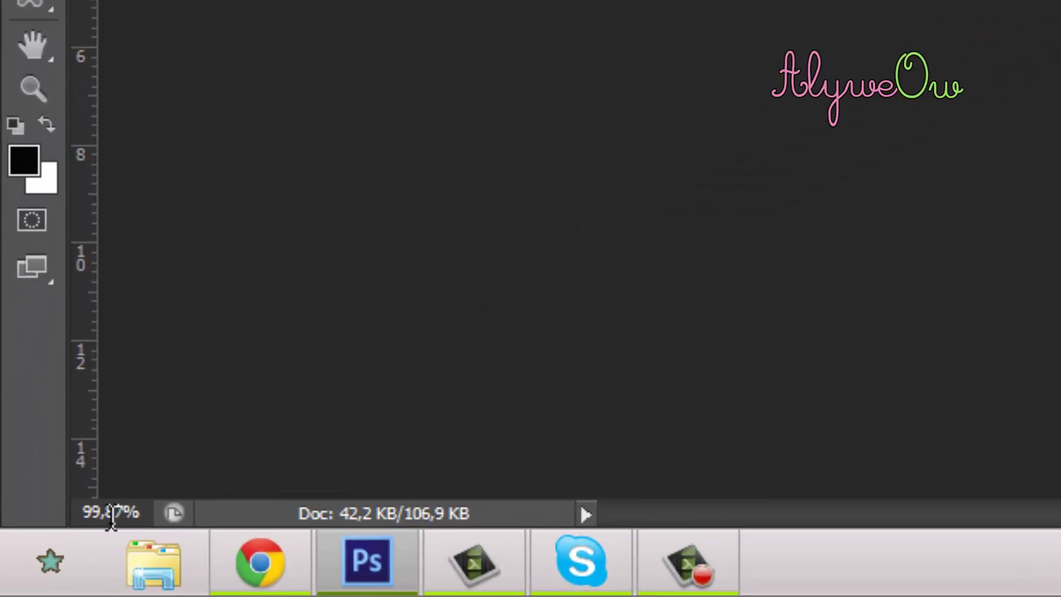
Examine the resized horse image at 1000% zoom and return the view to 100%
click(76, 511)
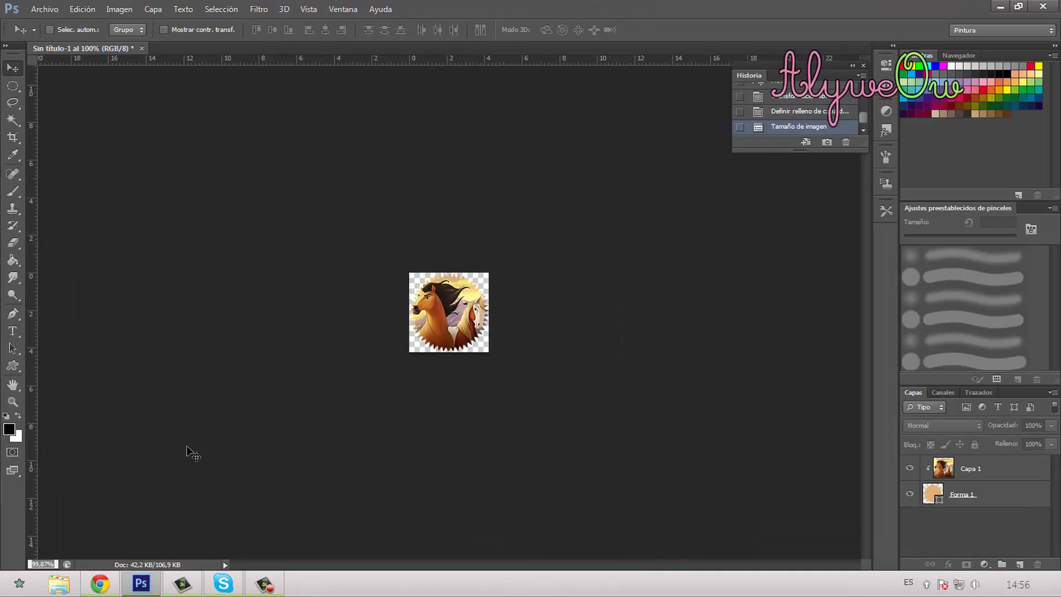
text(1000)
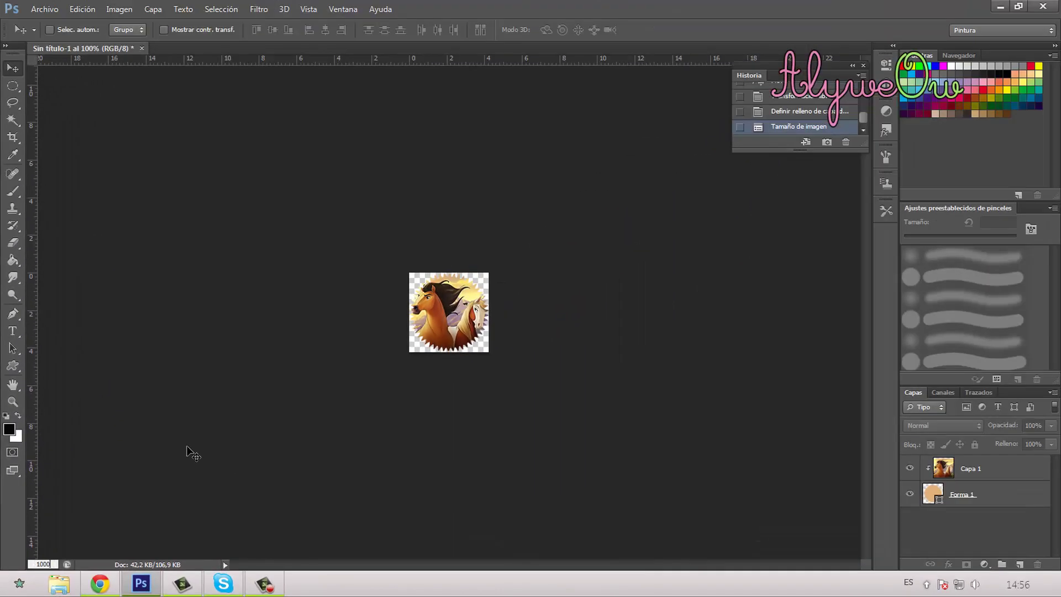
key(Return)
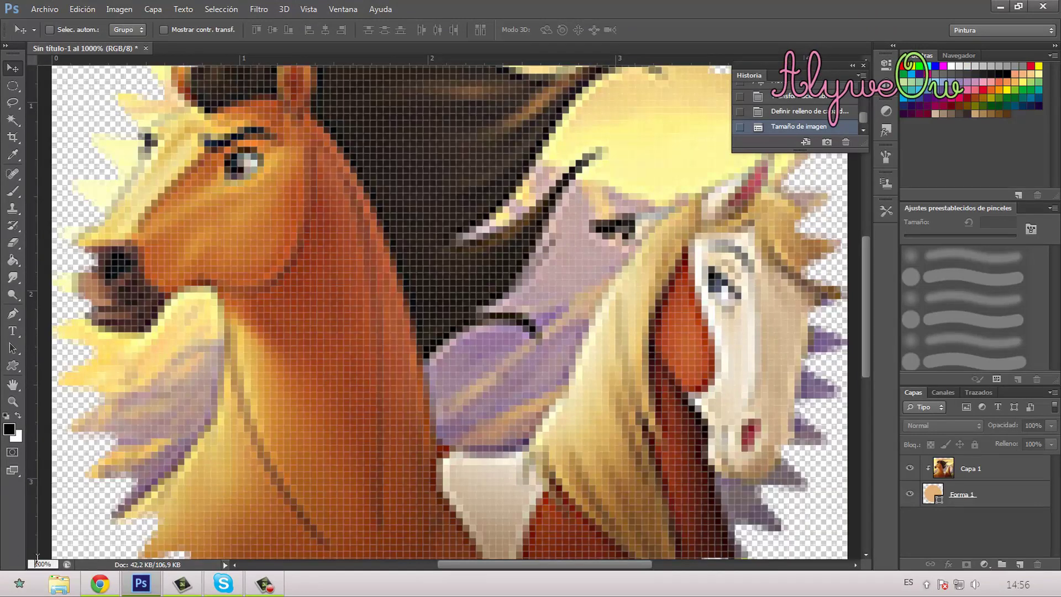
key(Return)
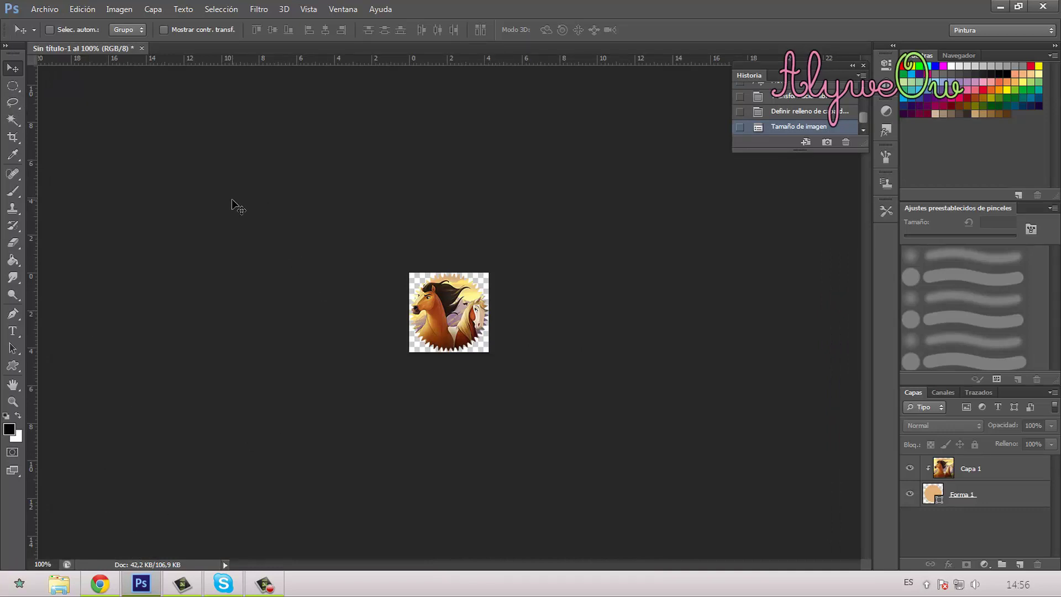
Create a new transparent document 1000 pixels wide and 1000 pixels high
right_click(178, 48)
click(254, 111)
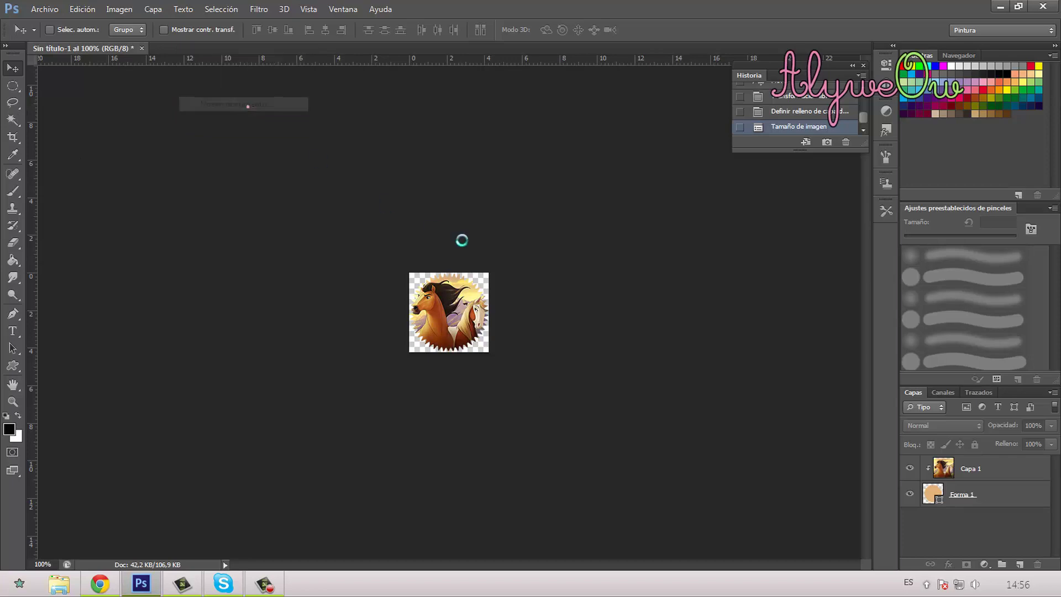
double_click(393, 255)
text(100)
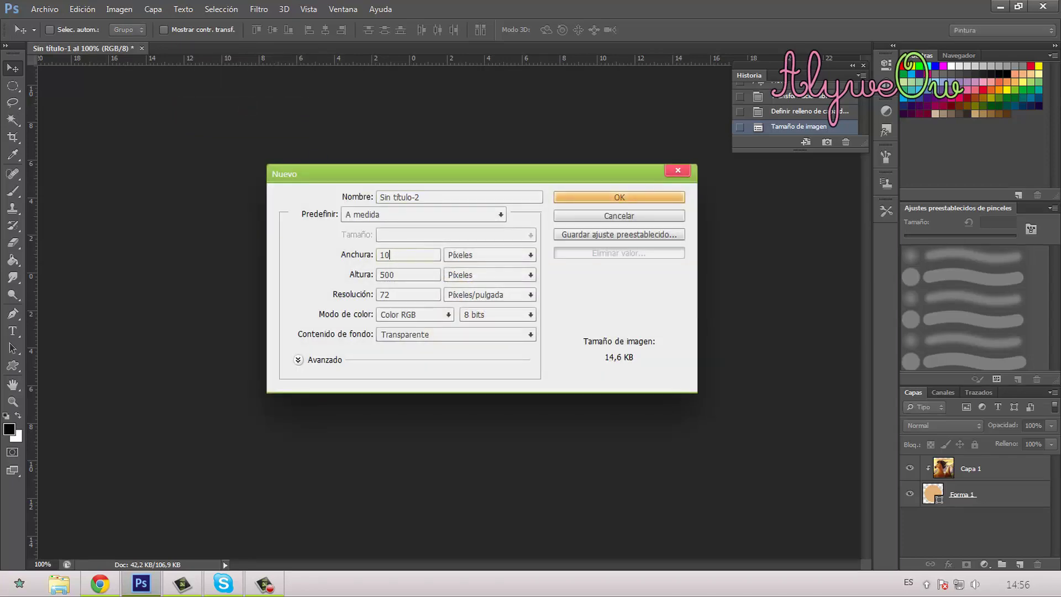
text(0)
key(Tab)
key(Tab)
text(1000)
key(Return)
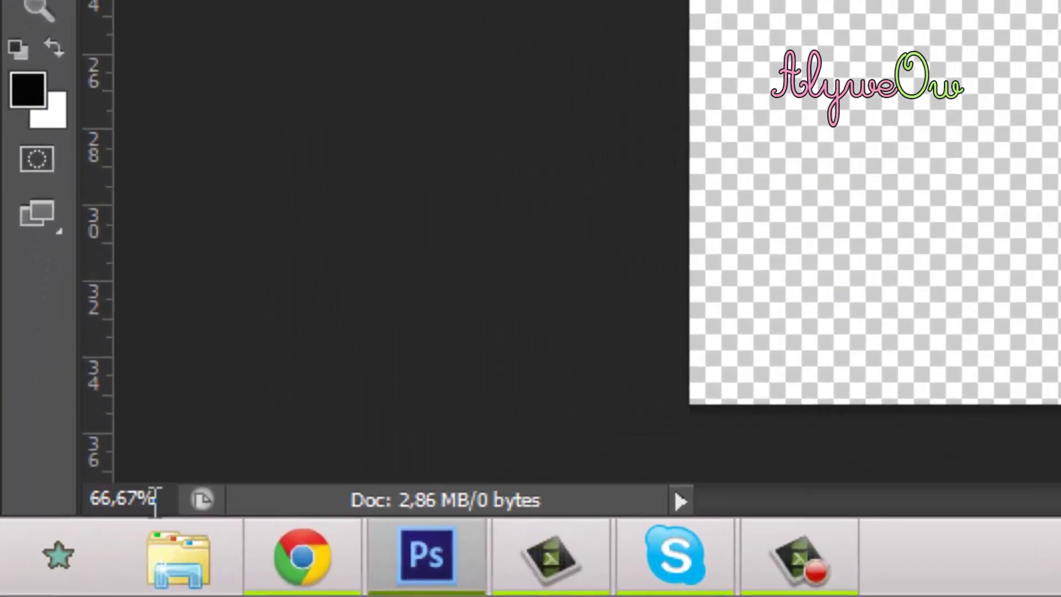
View the blank Sin título-2 document at 100% zoom and close it
click(52, 563)
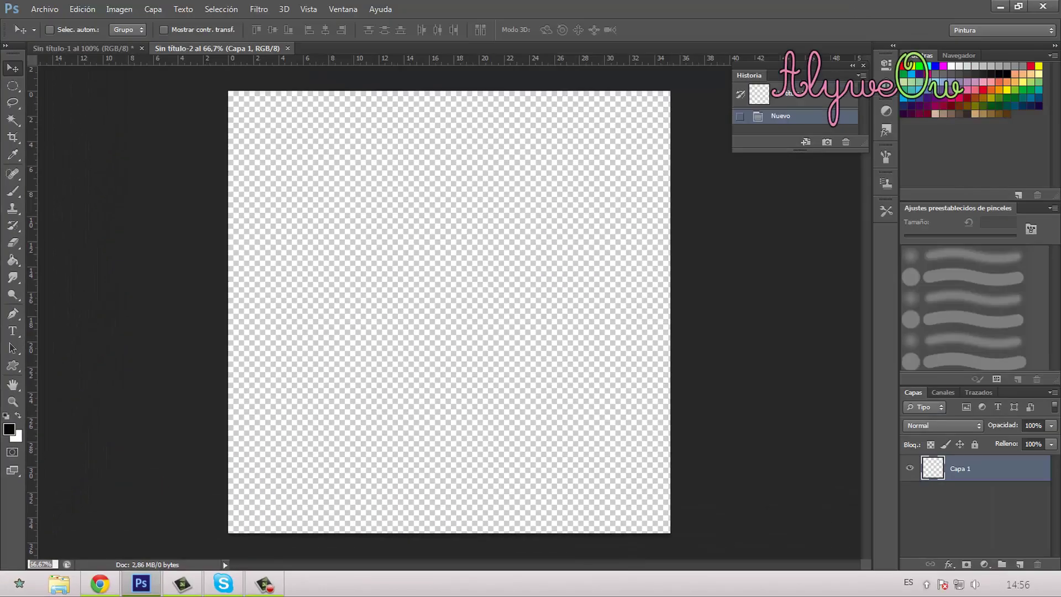
text(100)
key(Return)
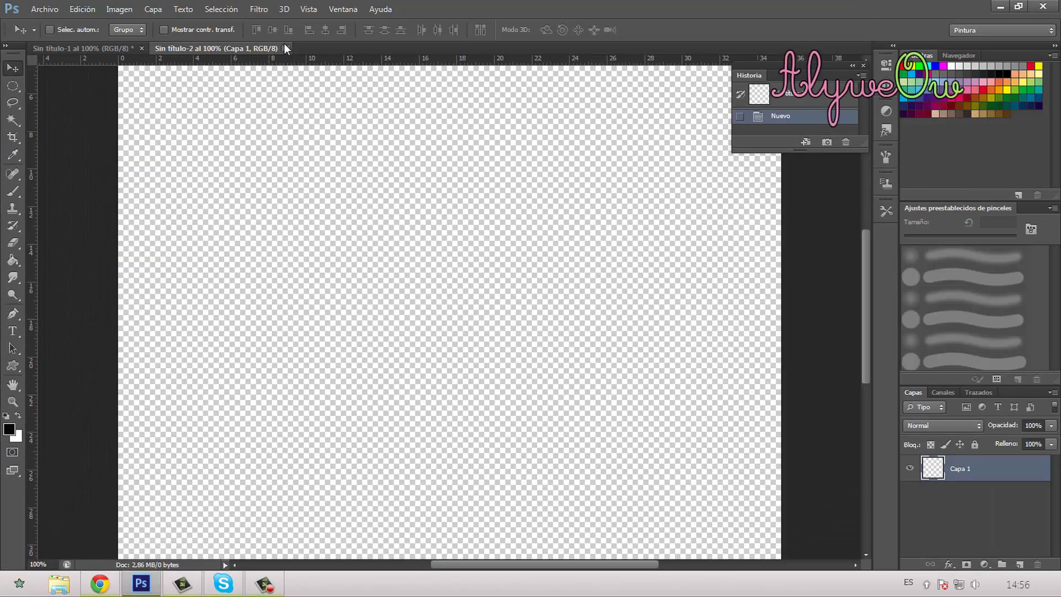
click(285, 48)
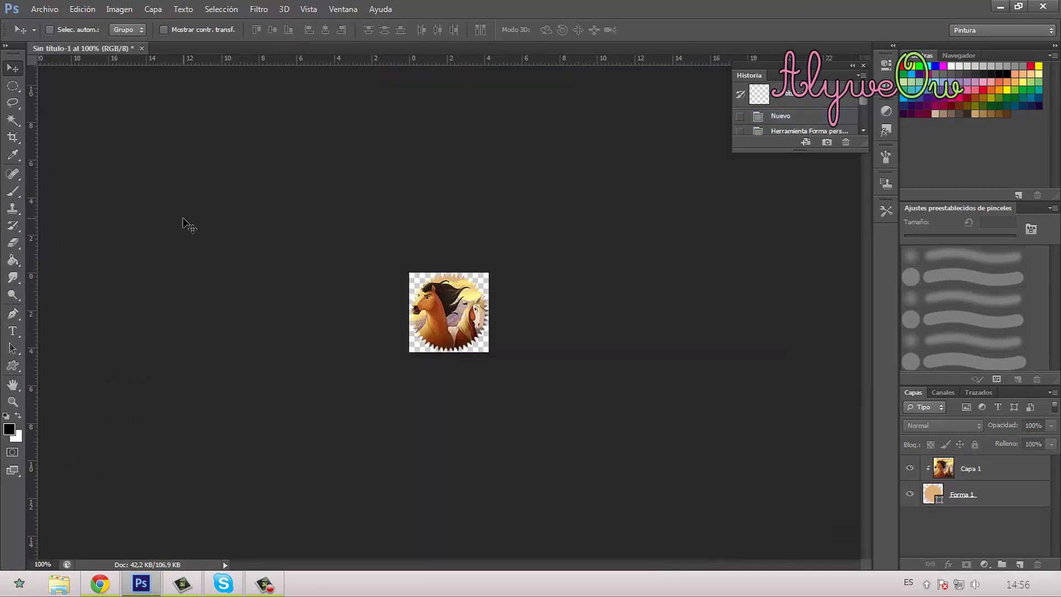
Start a Save for Web export, try PNG-24, and set the format to GIF with 256 colours
click(45, 9)
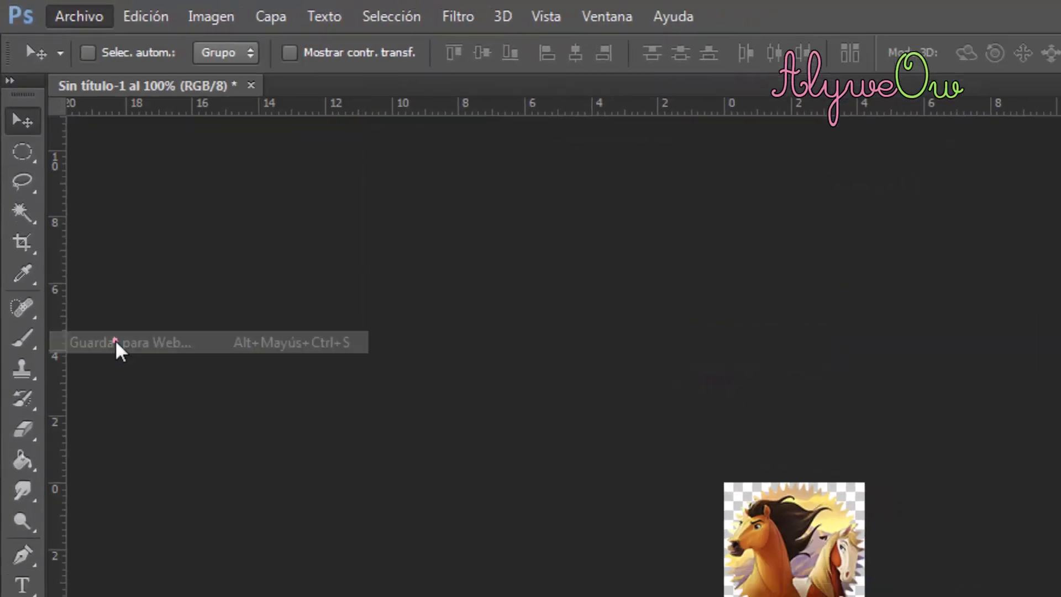
click(115, 341)
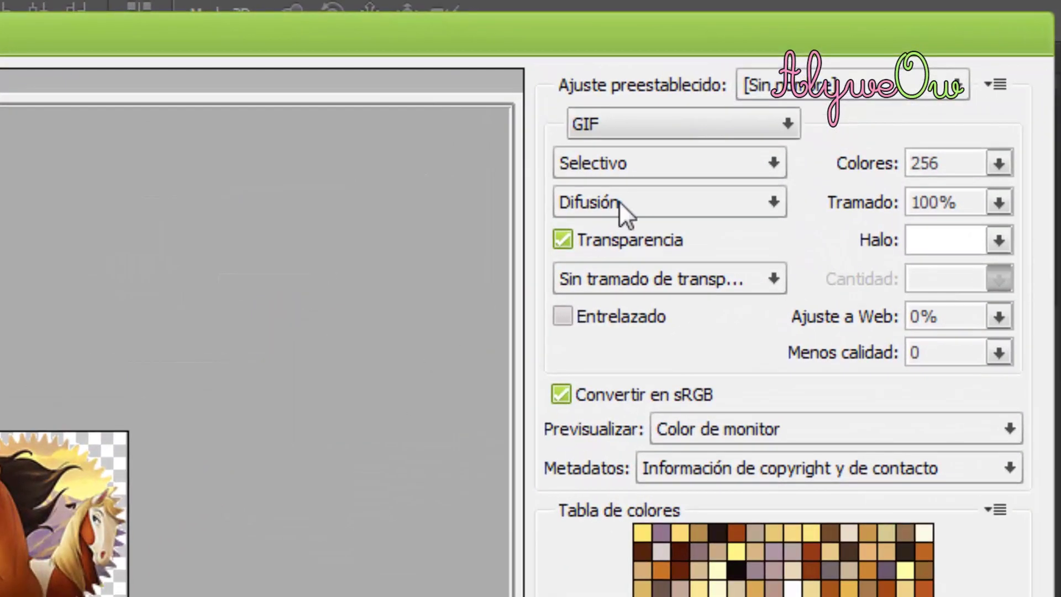
click(632, 126)
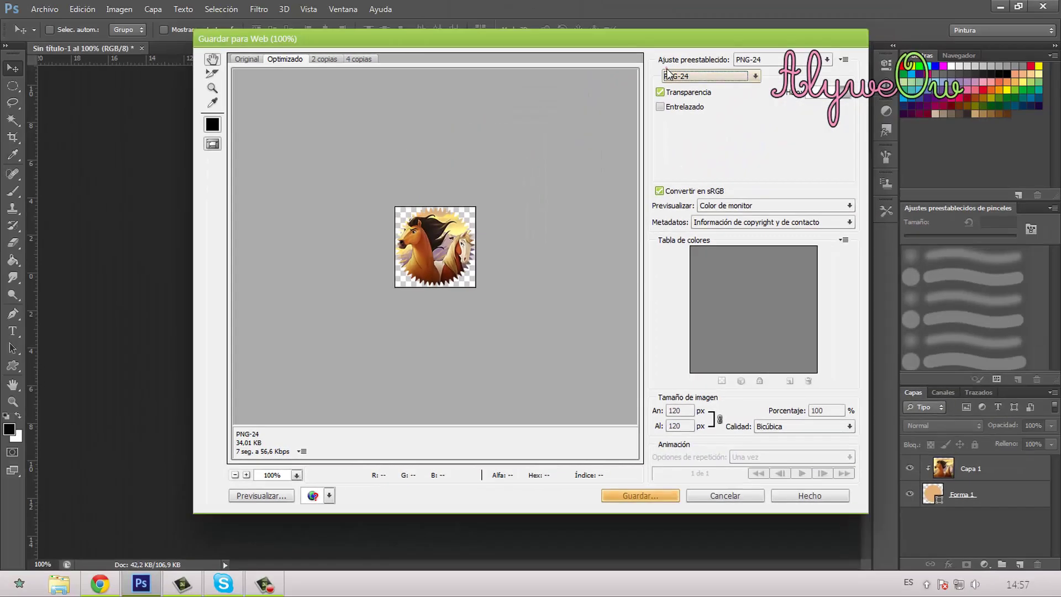
click(670, 77)
click(669, 88)
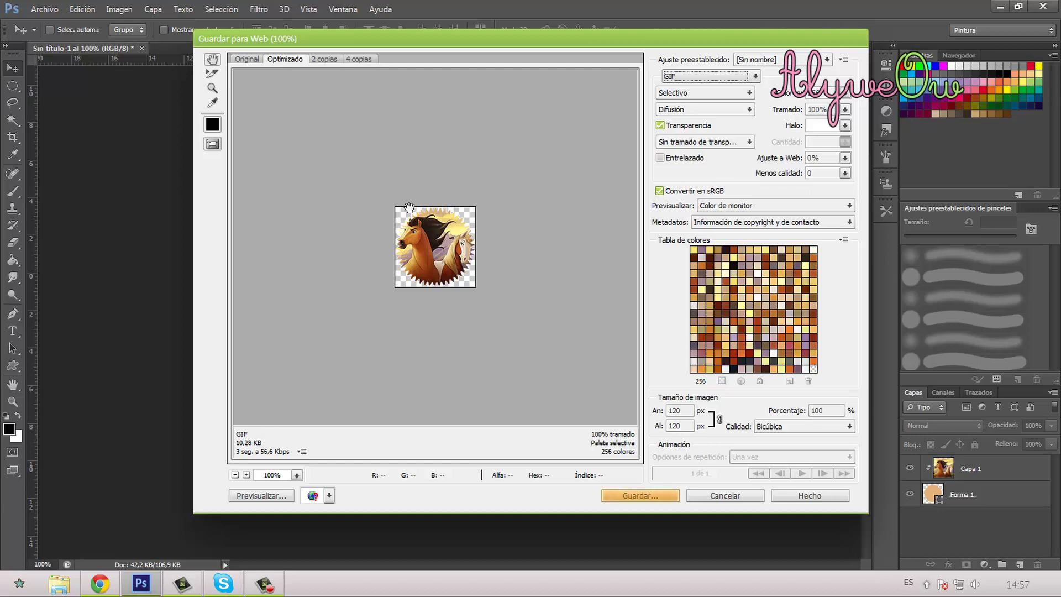
click(844, 94)
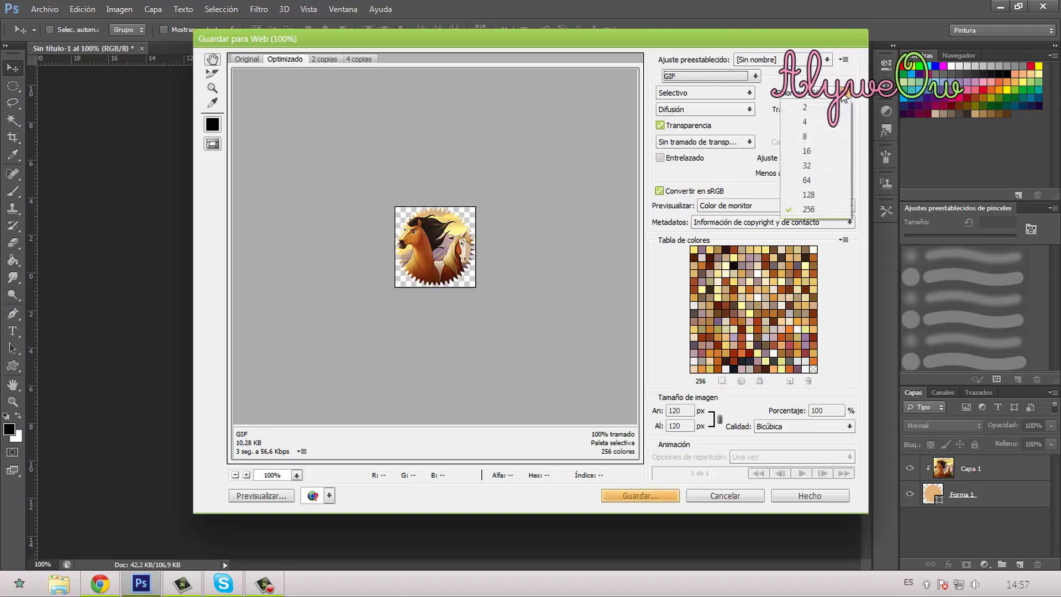
click(845, 97)
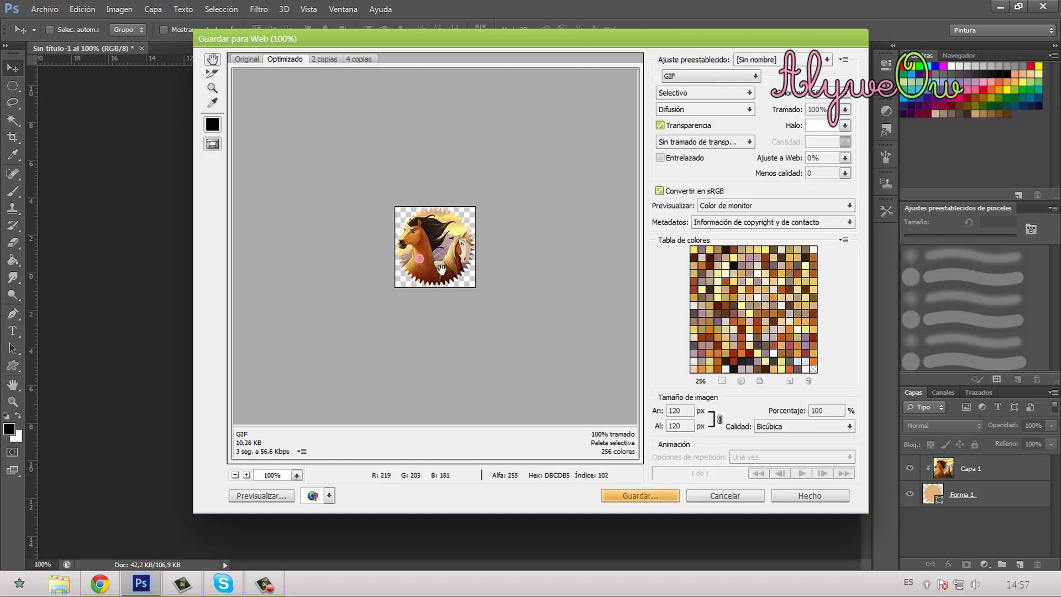
Try the Perceptual, Adaptable and Restrictivo colour reductions for the GIF, ending with Selectivo
click(697, 94)
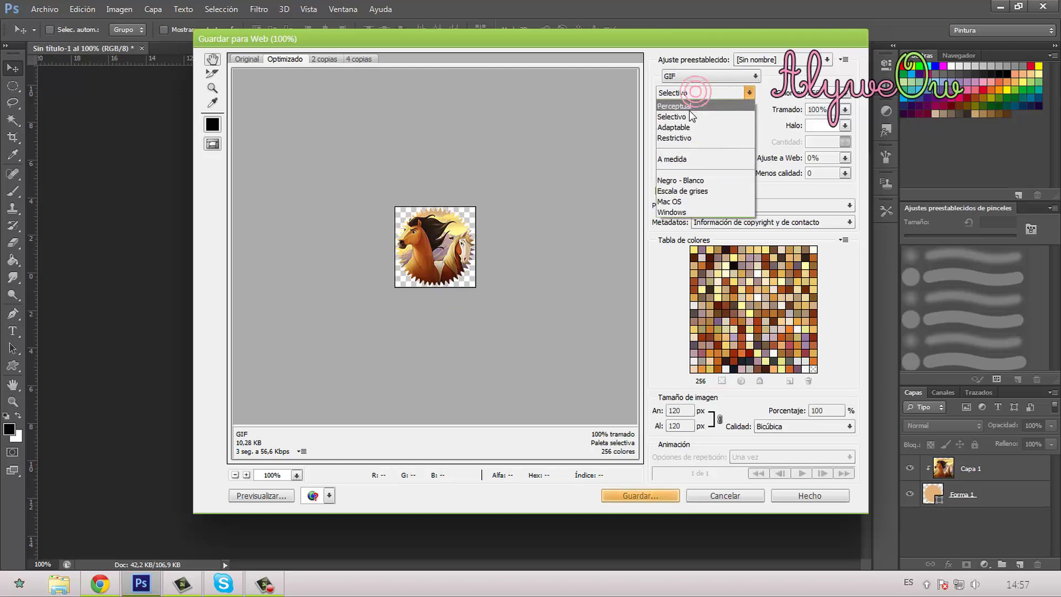
click(691, 102)
click(690, 94)
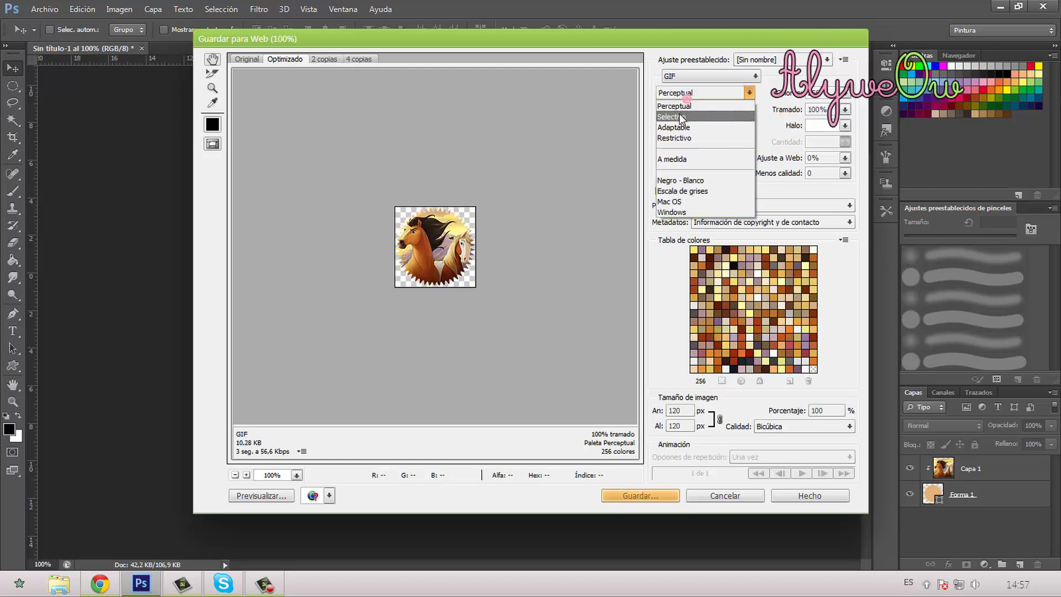
click(687, 104)
click(682, 95)
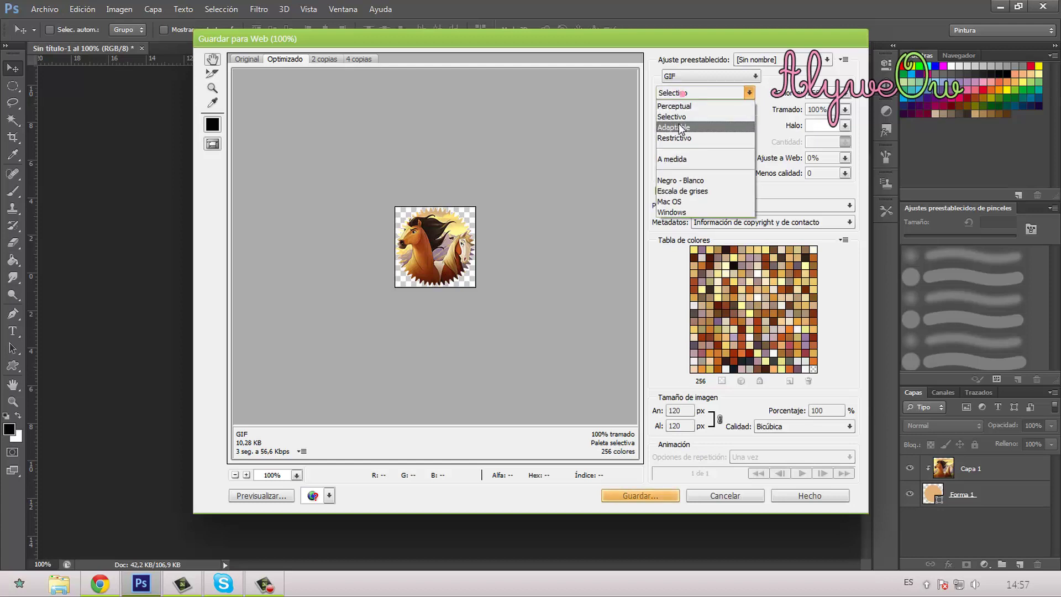
click(686, 108)
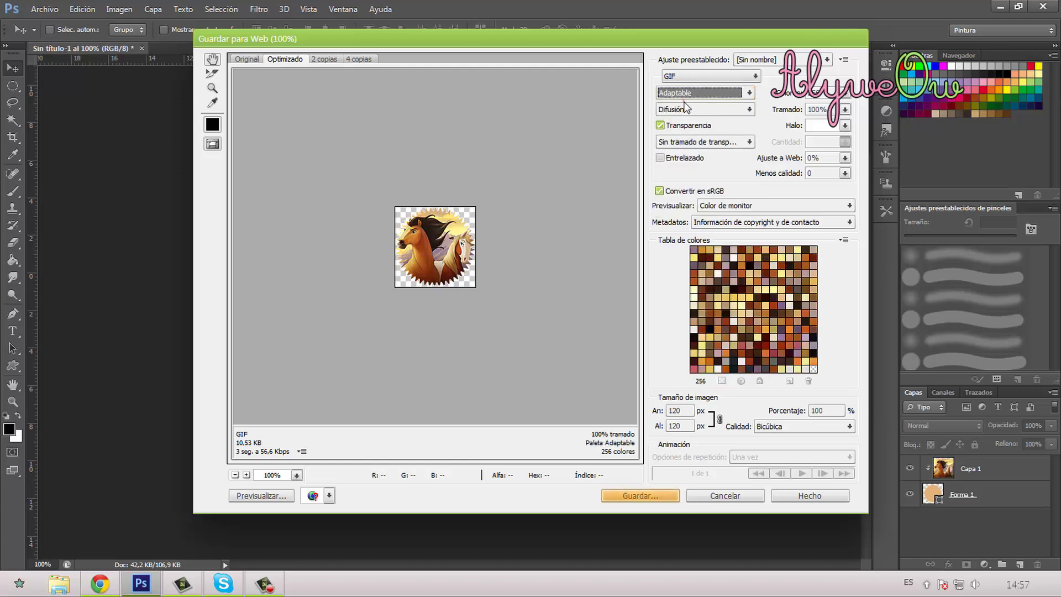
click(685, 94)
click(680, 138)
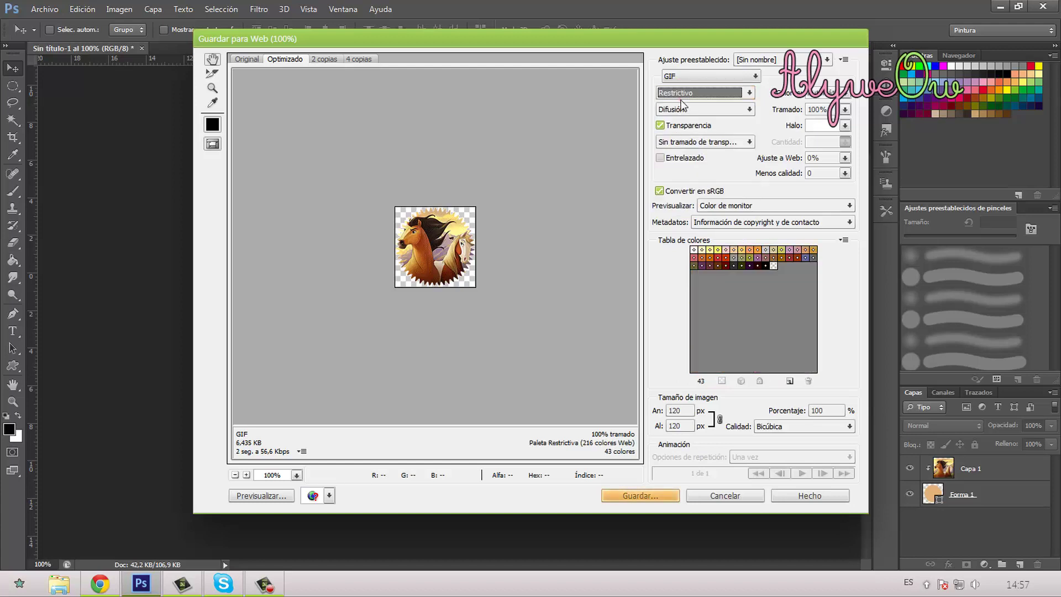
click(684, 95)
click(680, 117)
Compare the Difusión and Motivo dithering for the GIF and set it to Sin tramado
click(681, 110)
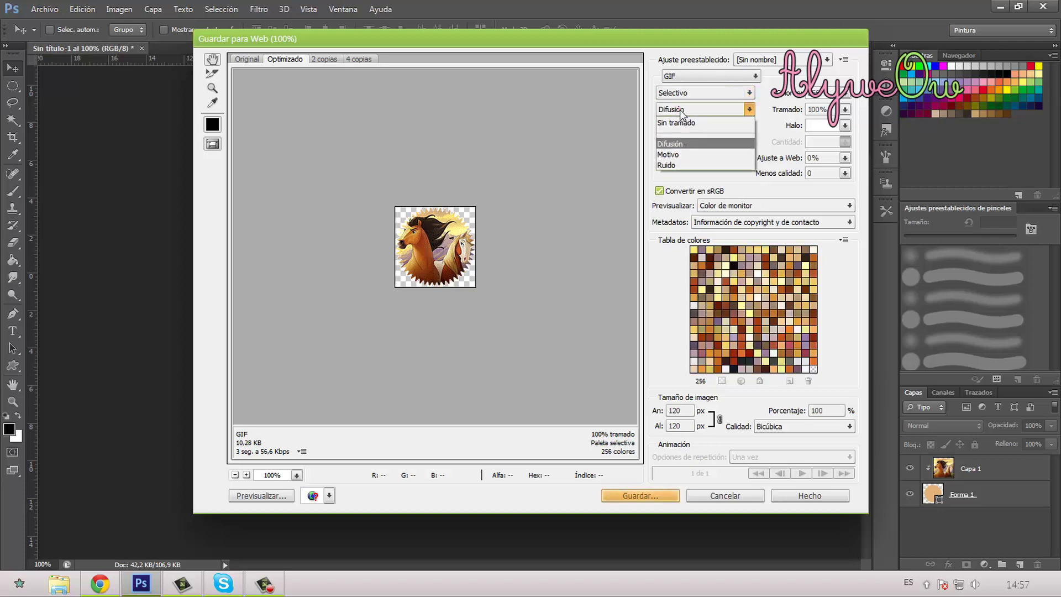
click(680, 118)
click(681, 110)
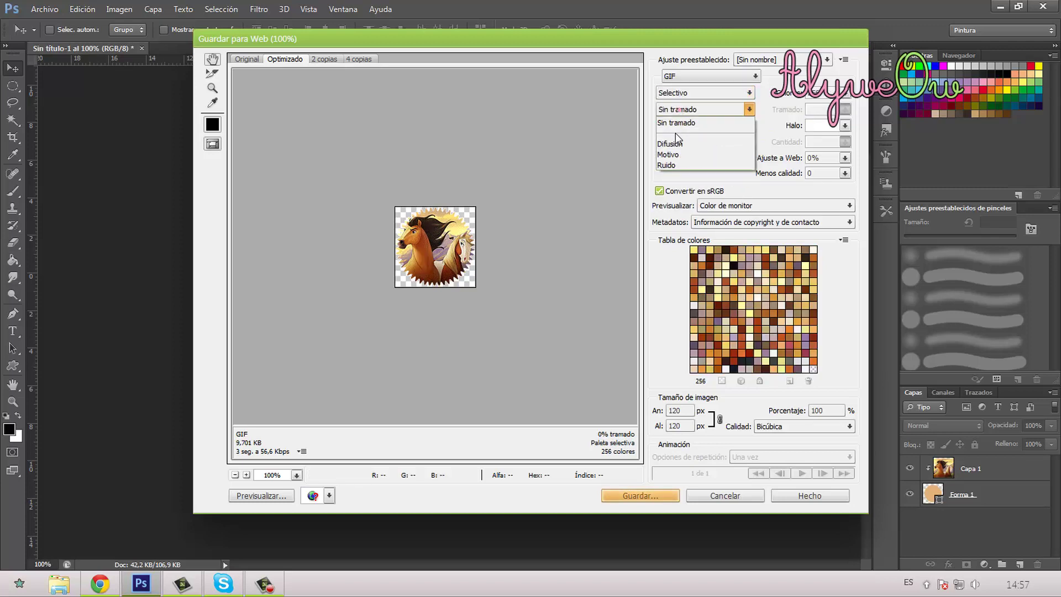
click(679, 126)
click(684, 110)
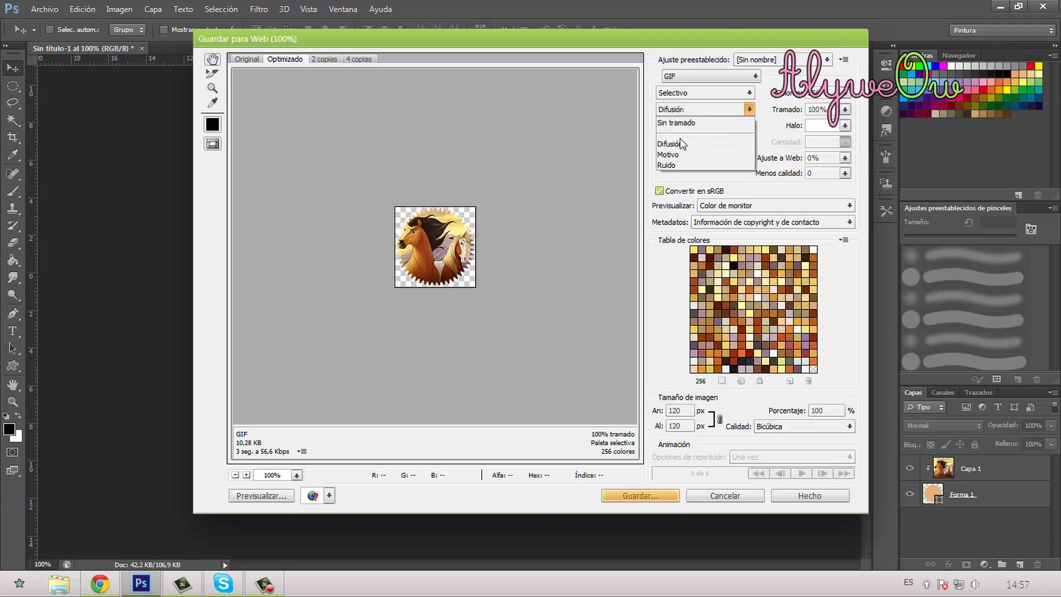
click(680, 147)
click(683, 109)
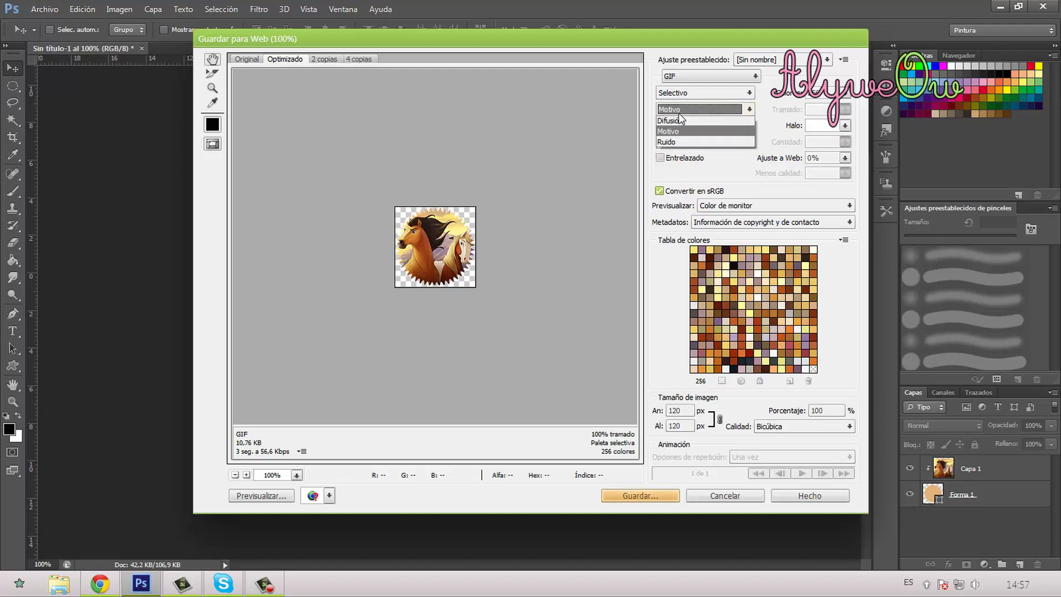
click(679, 118)
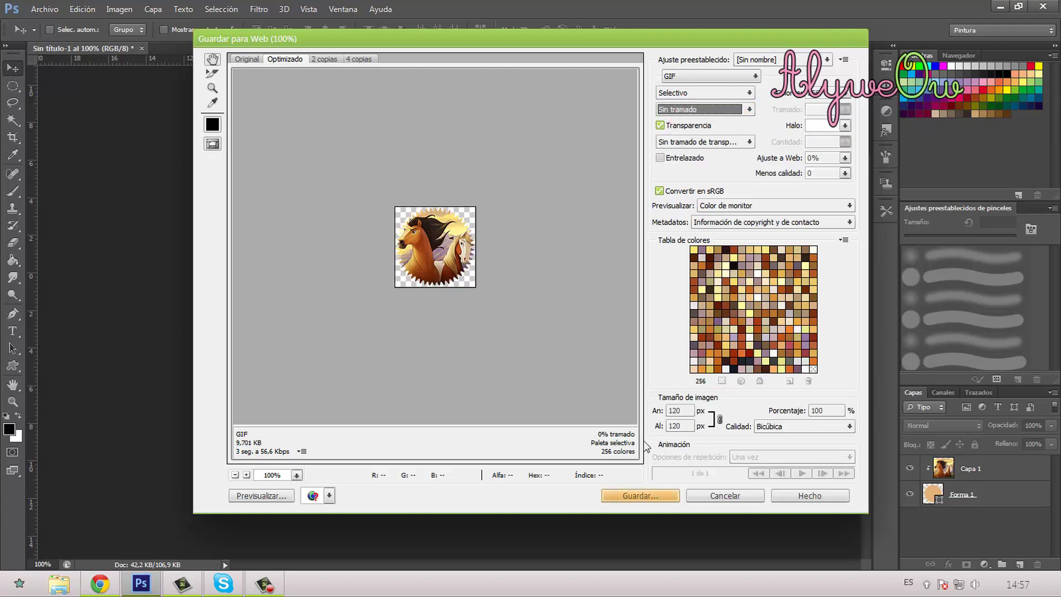
Save the optimised GIF to the desktop under the name avatar
click(660, 496)
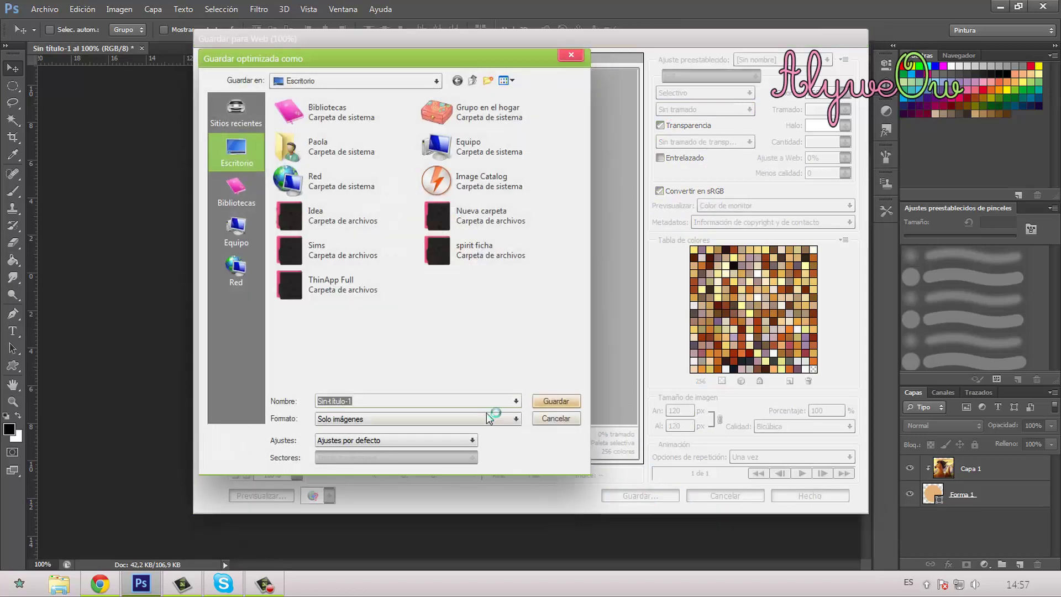
text(avatar)
key(Return)
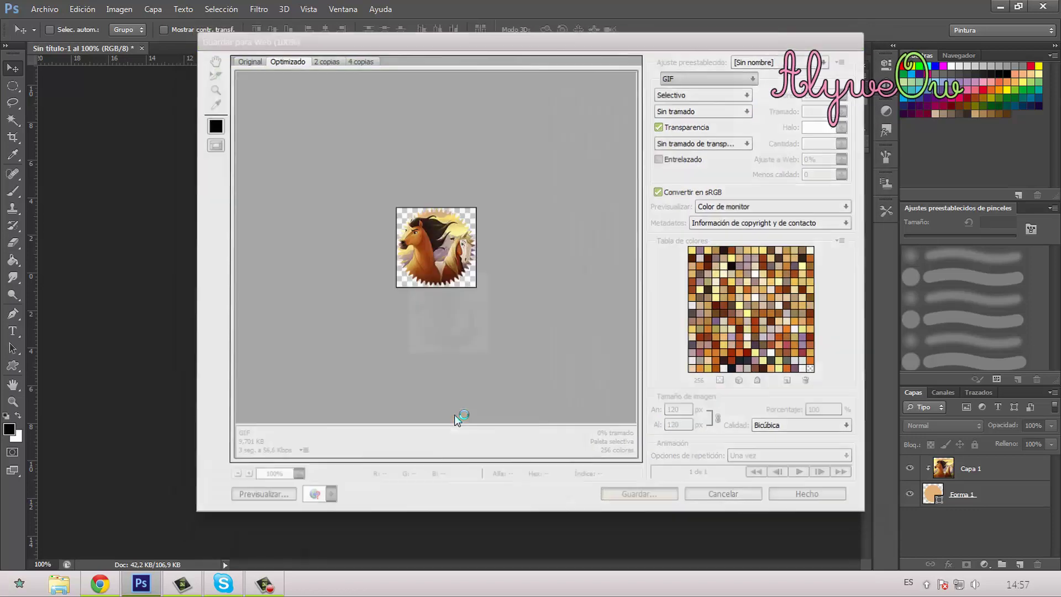
Close the Sin título-1 document and minimise Photoshop to get back to the desktop
click(141, 48)
click(575, 221)
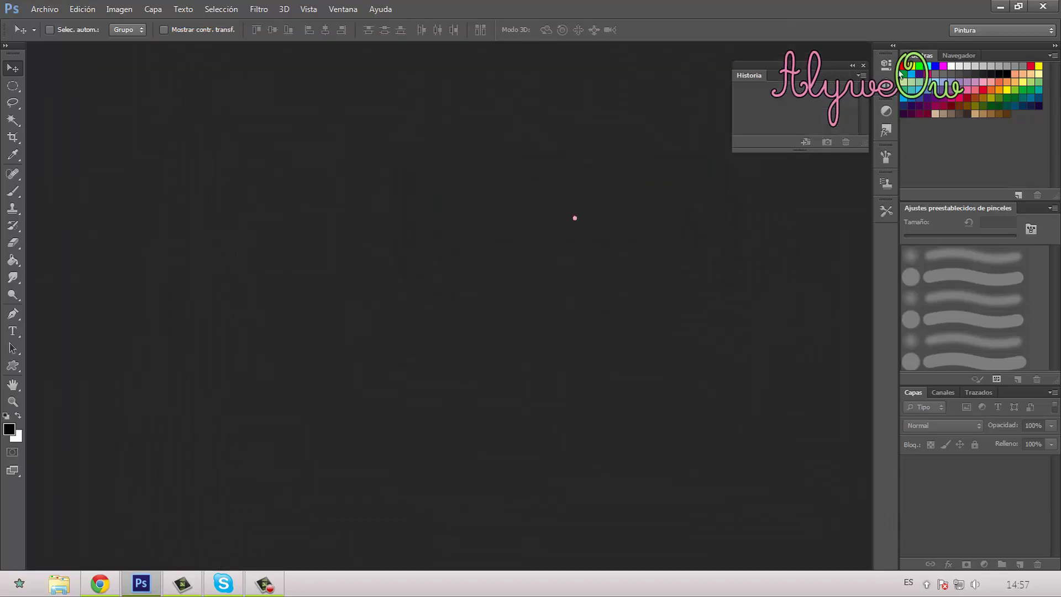
click(1012, 6)
click(903, 7)
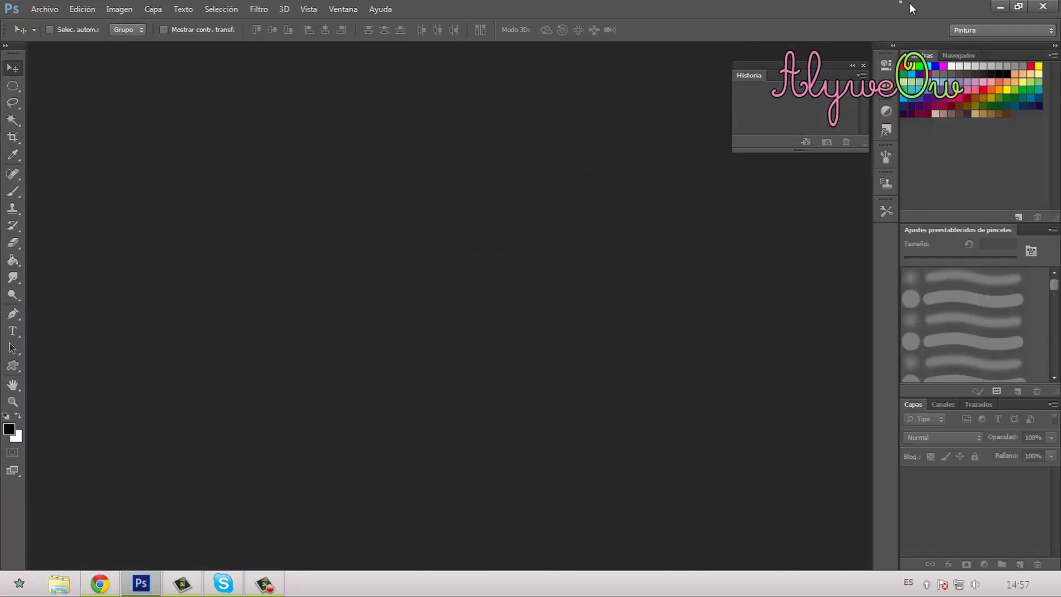
click(993, 6)
Check the saved avatar image from the desktop in Chrome, then close its tab and minimise the browser
double_click(22, 185)
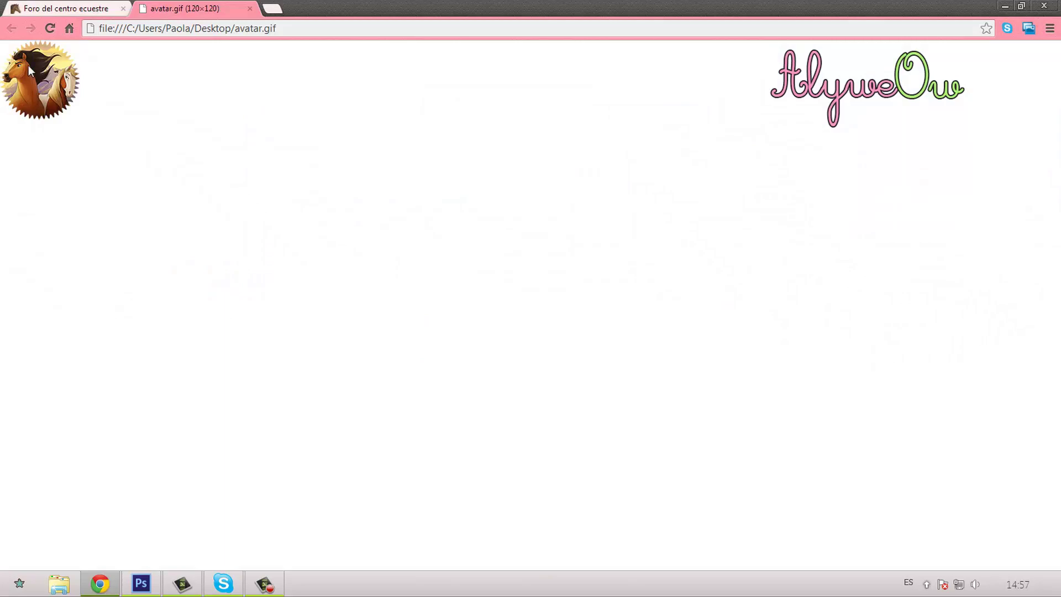
drag(28, 65, 50, 84)
click(250, 9)
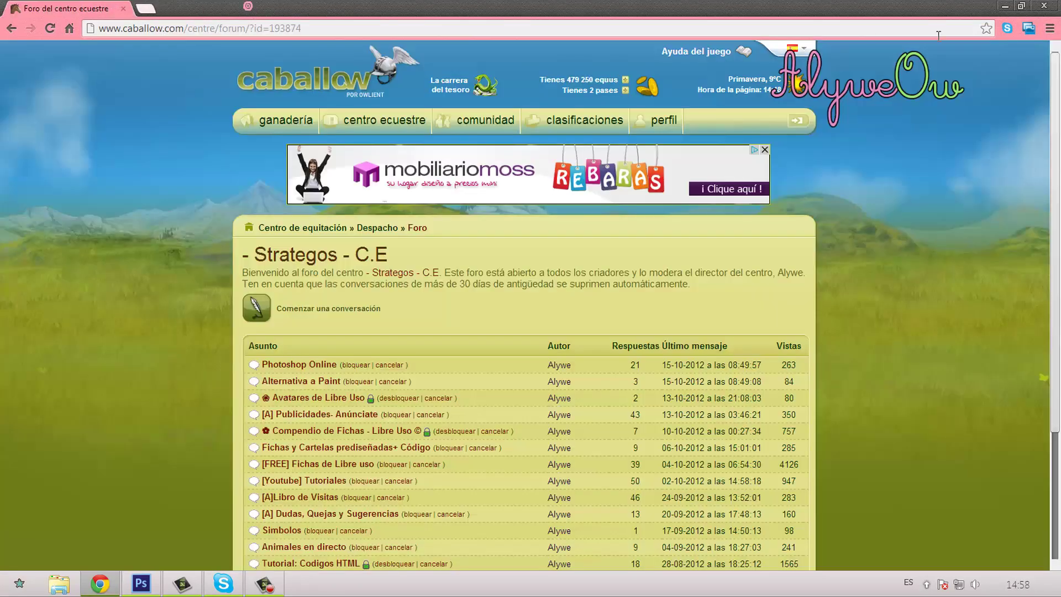
click(1004, 6)
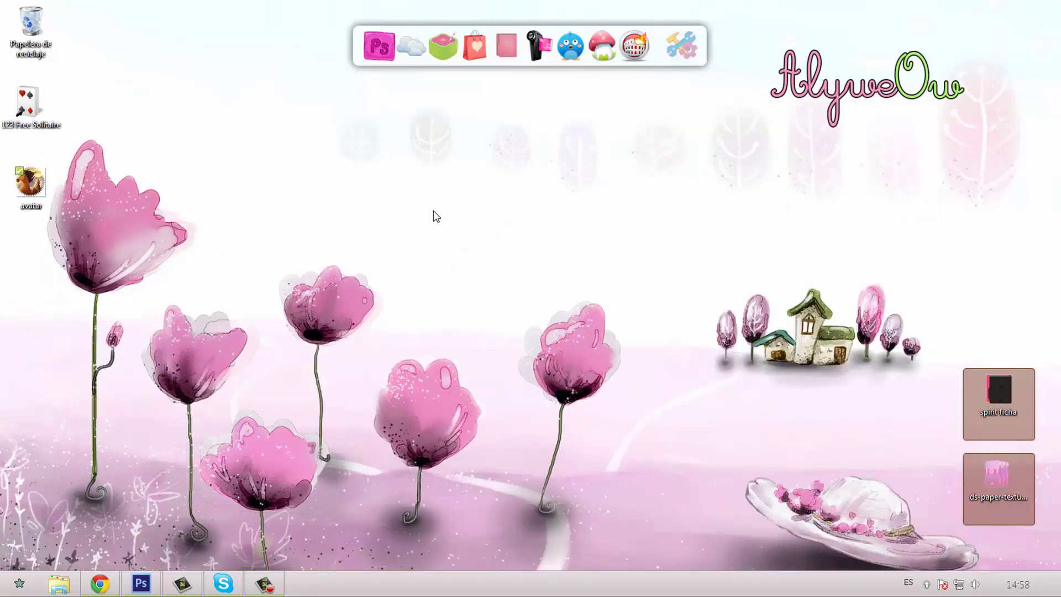